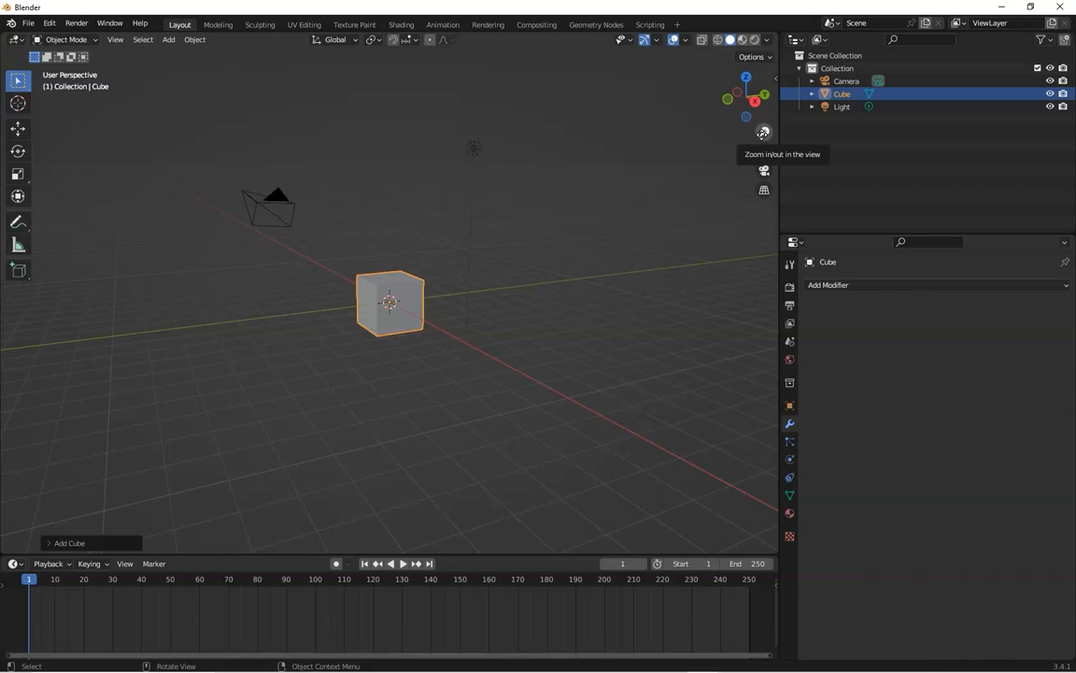
# - Replace the default cube with a mesh plane
pyautogui.moveTo(749, 104); pyautogui.dragTo(751, 110)
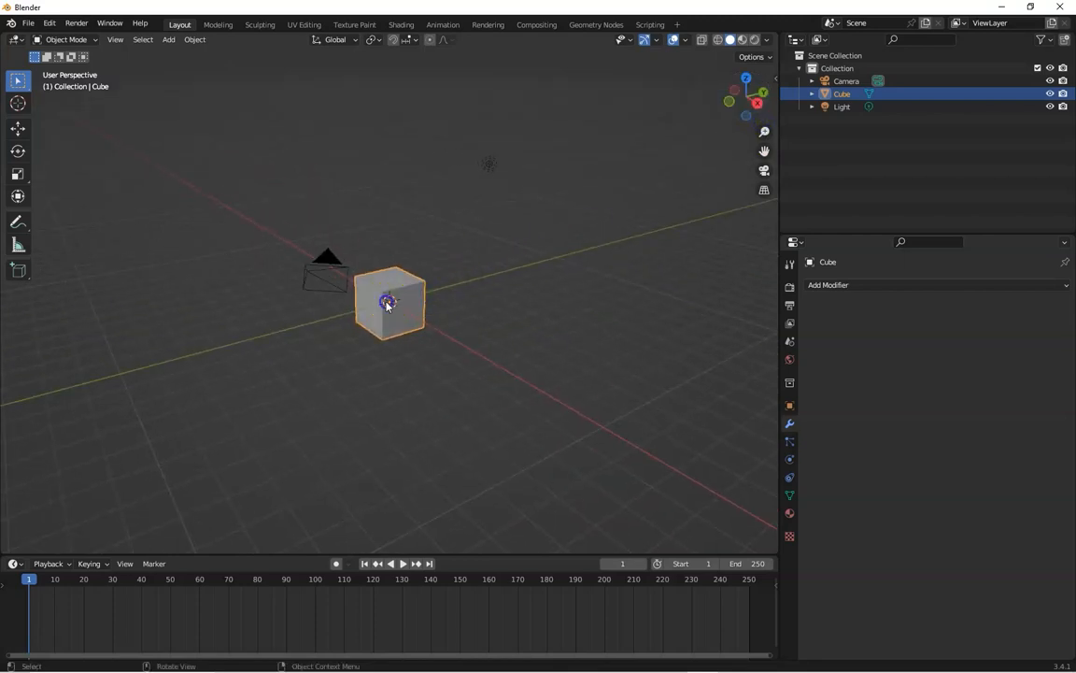
pyautogui.press('Delete')
pyautogui.hotkey('shift', 'a')
pyautogui.moveTo(387, 301)
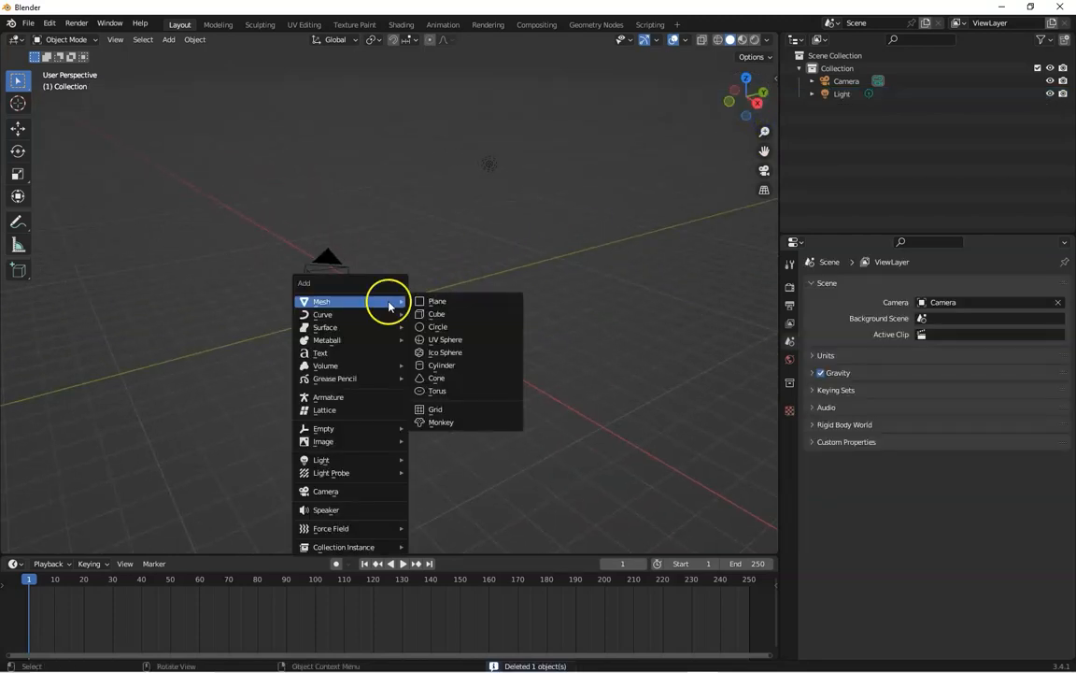
pyautogui.click(435, 302)
# - Look at the plane in front orthographic view and add a Solidify modifier to it
pyautogui.moveTo(733, 108); pyautogui.dragTo(755, 90)
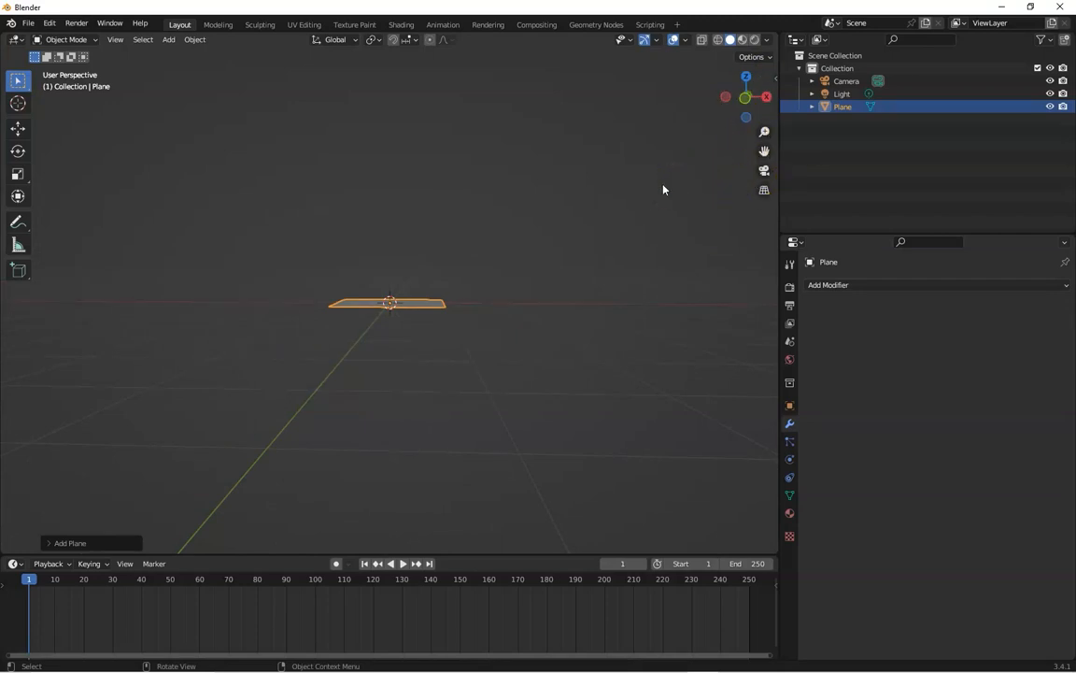
pyautogui.press('KP_1')
pyautogui.moveTo(762, 130); pyautogui.dragTo(737, 144)
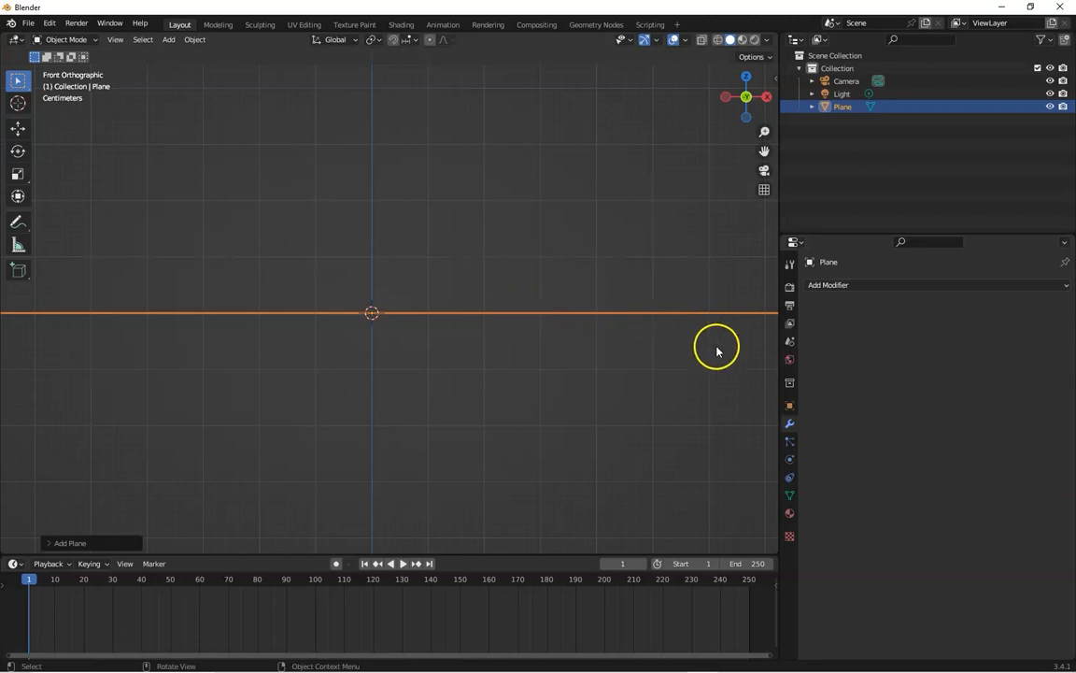
pyautogui.click(866, 285)
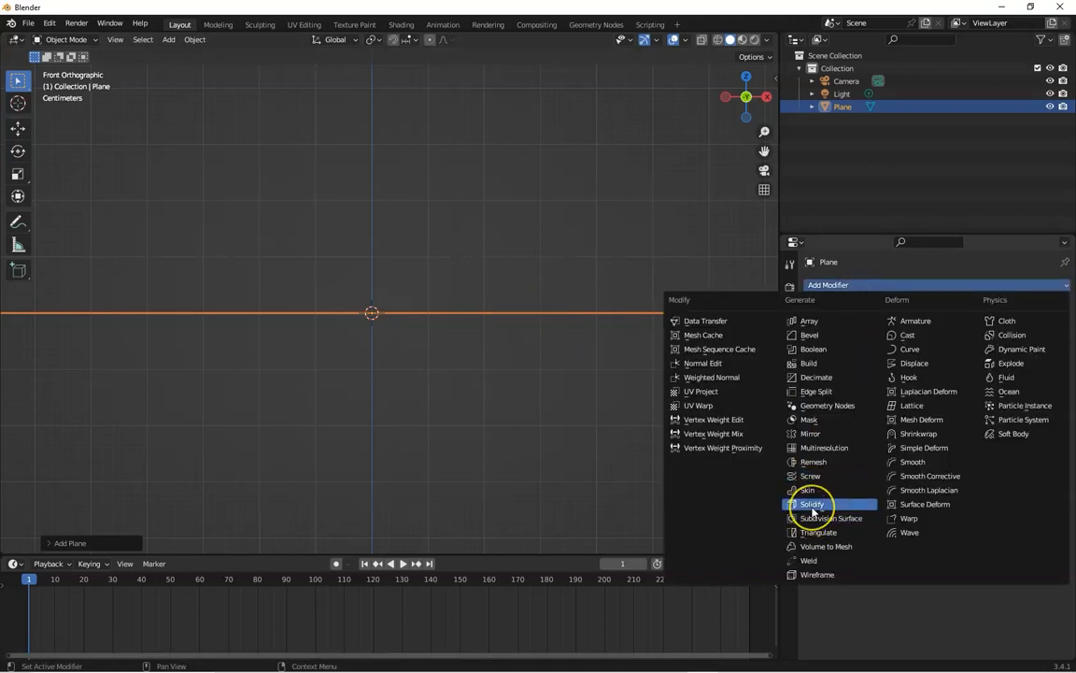
pyautogui.click(811, 505)
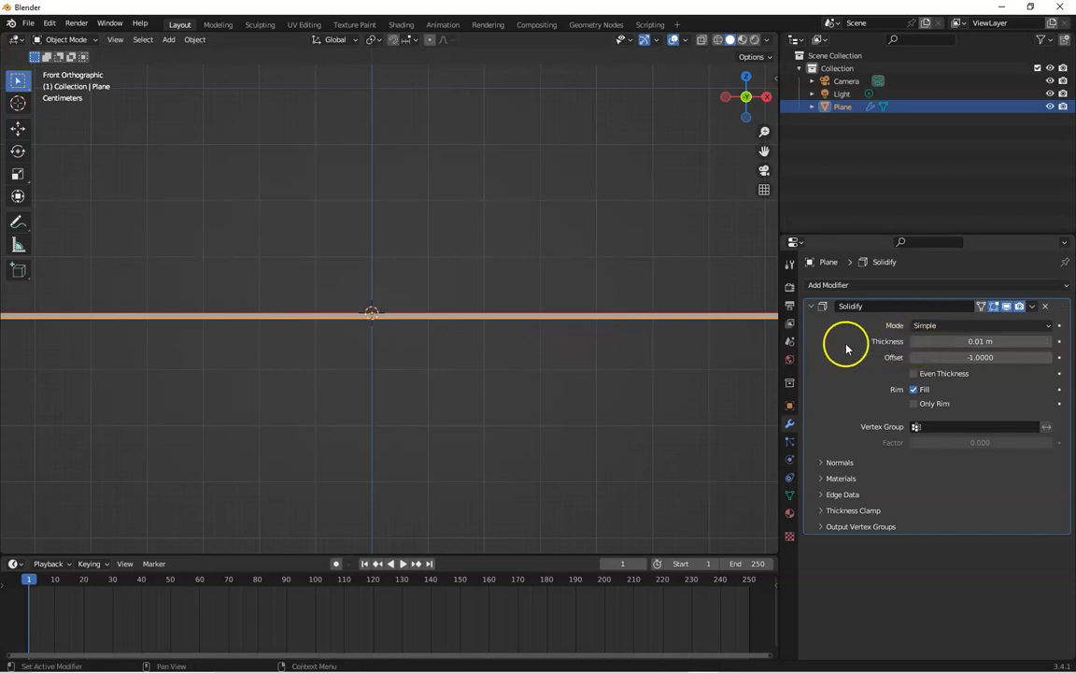
# - Vary the plane's Solidify thickness through 0.38, -0.25 and 0.52 m, ending at 0.26 m
pyautogui.click(934, 341)
pyautogui.write('0.38')
pyautogui.press('Return')
pyautogui.moveTo(978, 342); pyautogui.dragTo(945, 349)
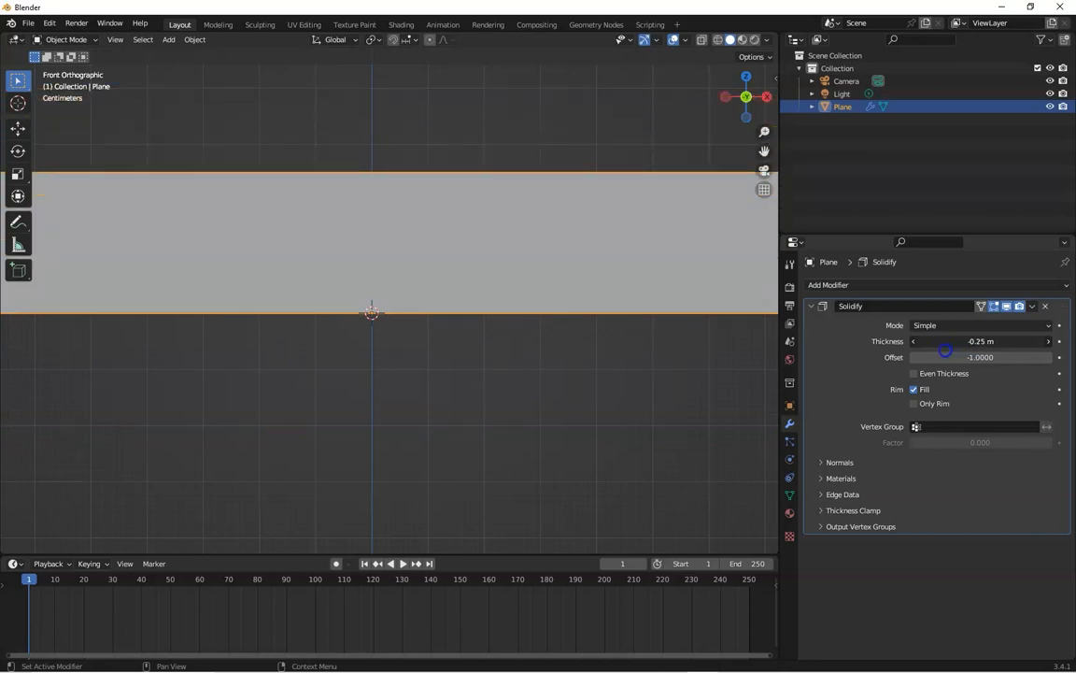
pyautogui.moveTo(946, 350); pyautogui.dragTo(988, 357)
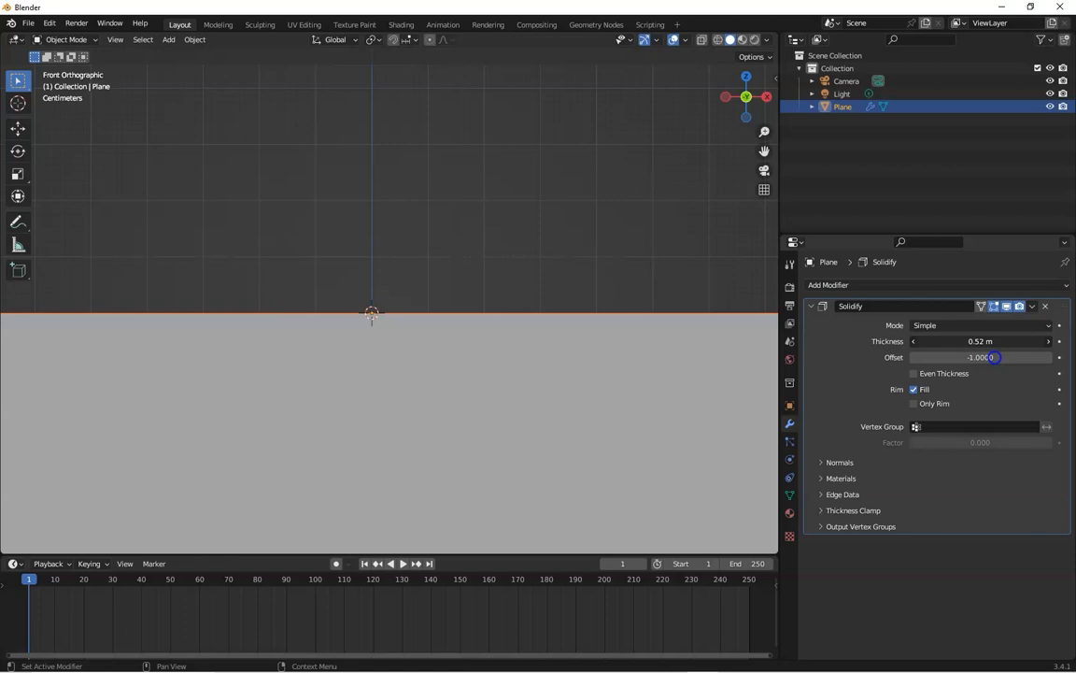
pyautogui.moveTo(990, 357); pyautogui.dragTo(914, 358)
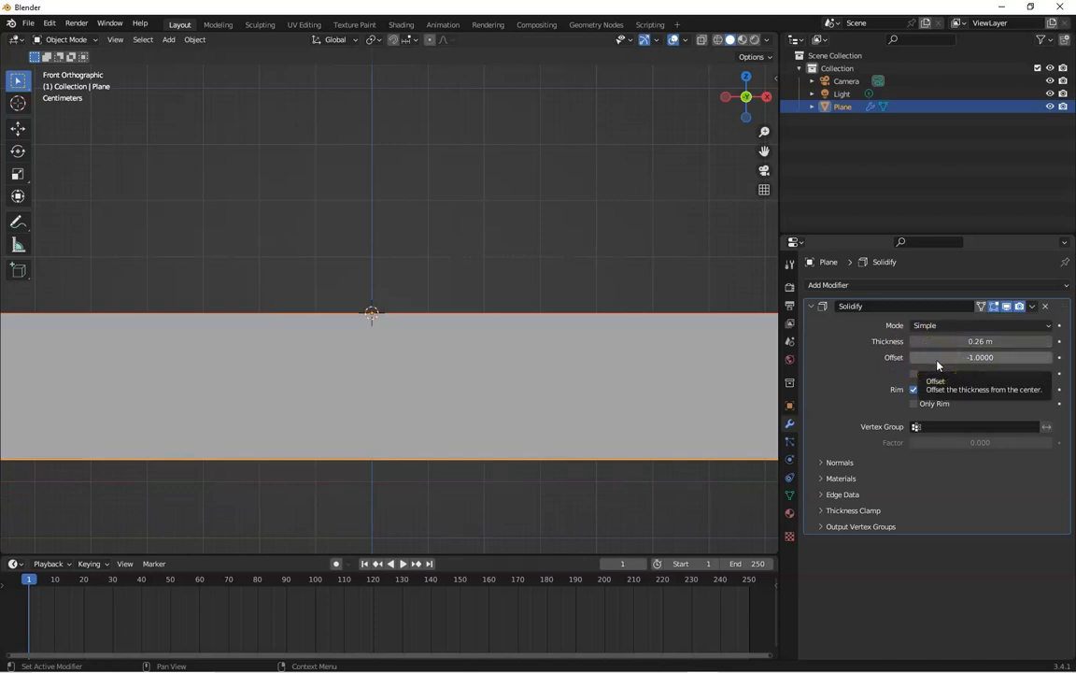
# - Set the plane's Solidify offset to 1 so the thickness grows to the upper side
pyautogui.moveTo(937, 360); pyautogui.dragTo(938, 361)
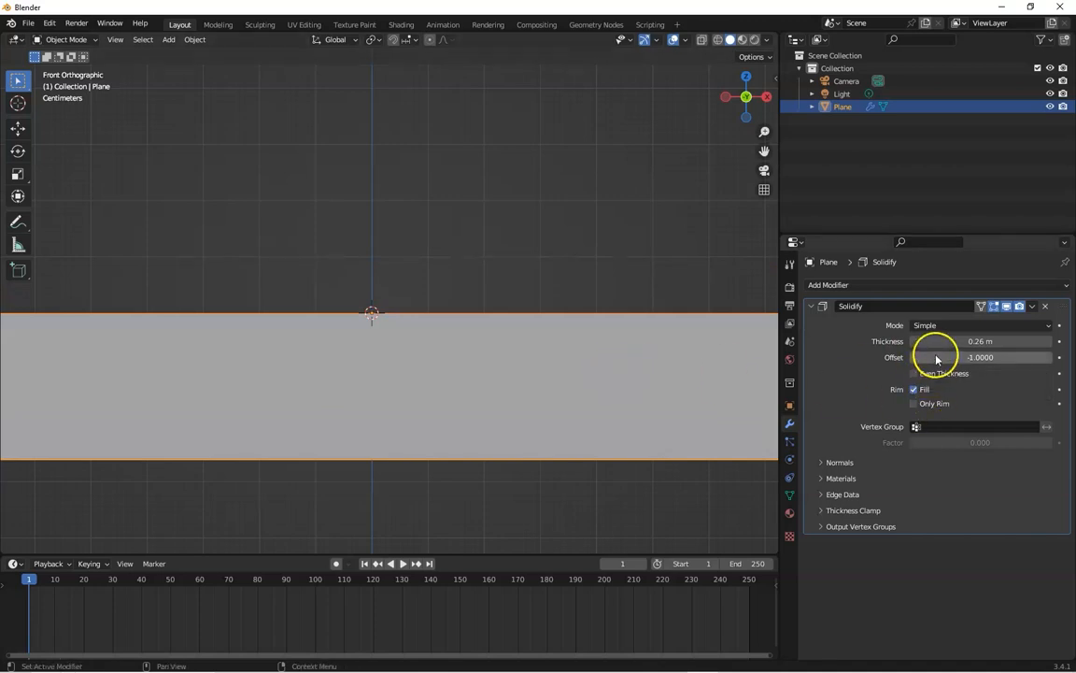
pyautogui.moveTo(937, 360); pyautogui.dragTo(910, 360)
pyautogui.click(915, 357)
pyautogui.click(870, 358)
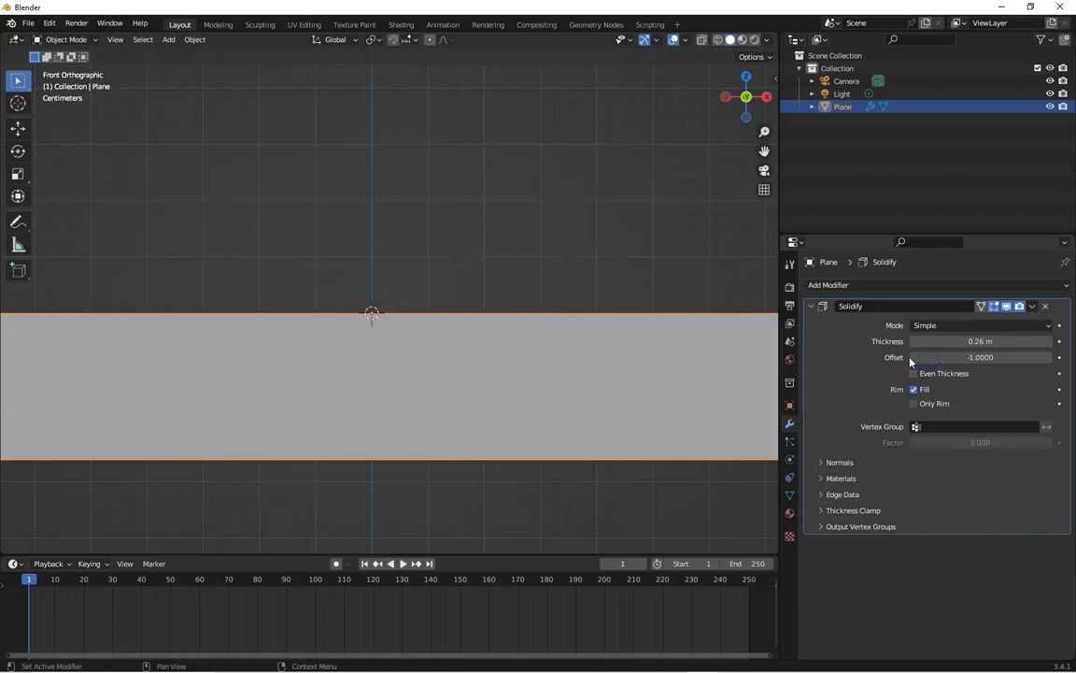
pyautogui.press('KP_Subtract')
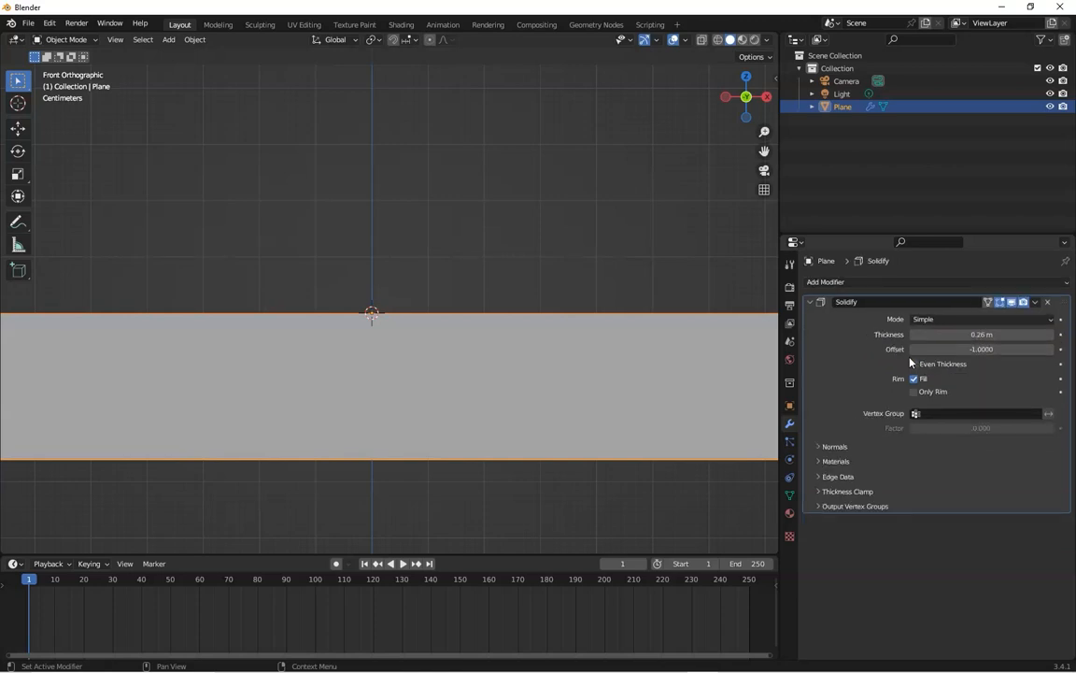
pyautogui.click(549, 401)
pyautogui.click(988, 346)
pyautogui.write('1')
pyautogui.press('Return')
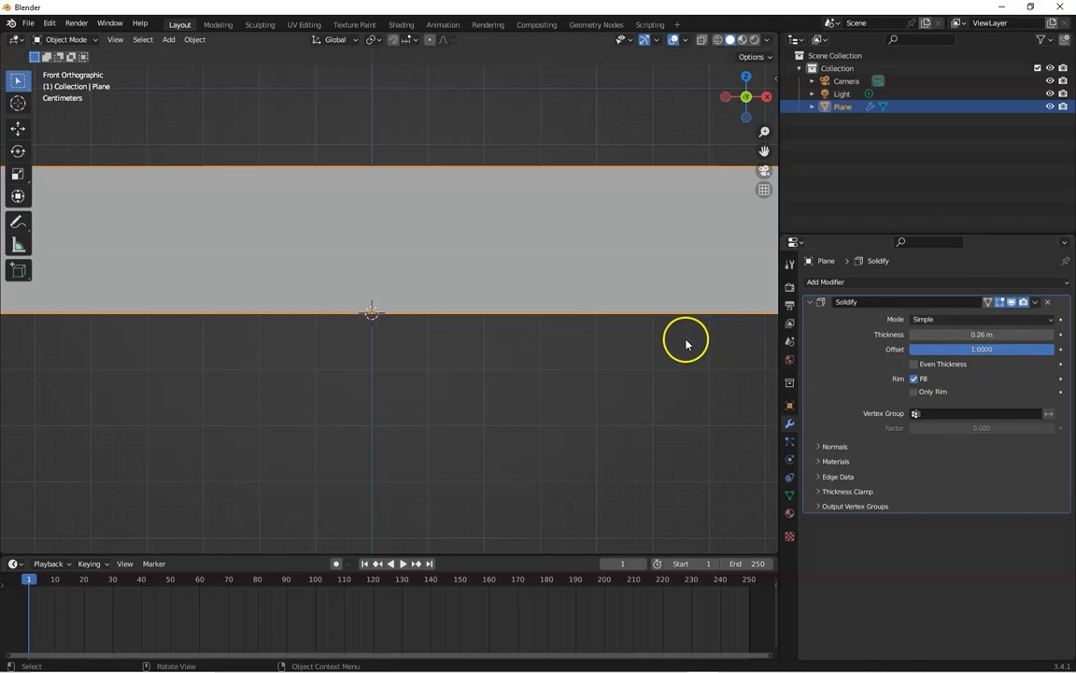
# - Set the plane's Solidify offset to 0 and reduce the thickness to 0.13 m, with Even Thickness on
pyautogui.click(1002, 349)
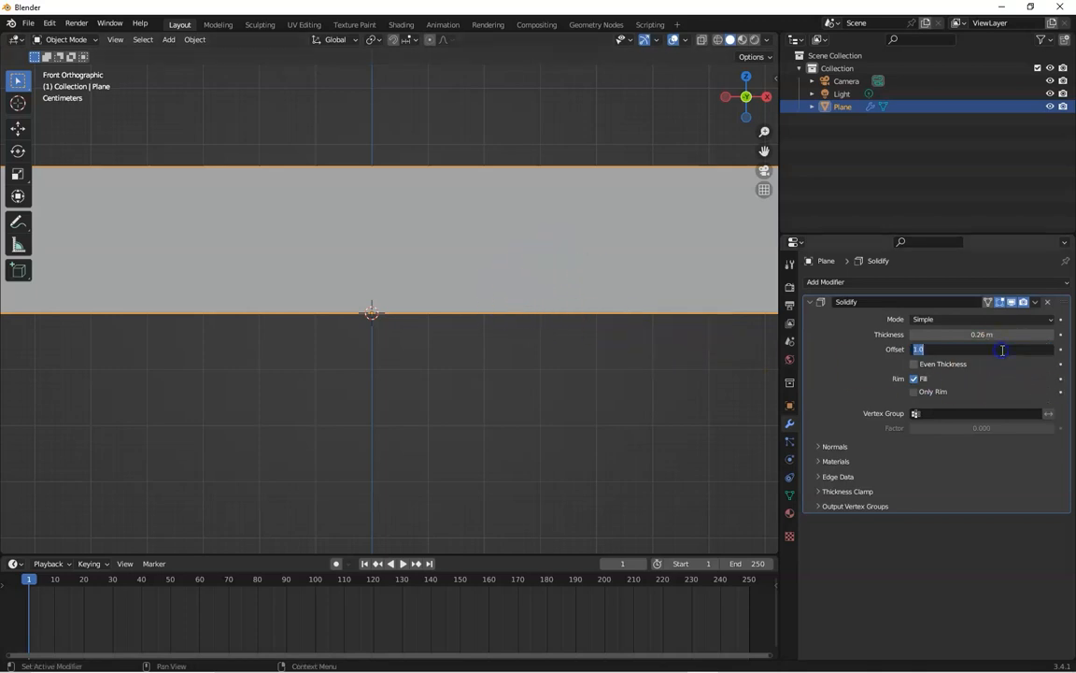
pyautogui.write('0')
pyautogui.press('Return')
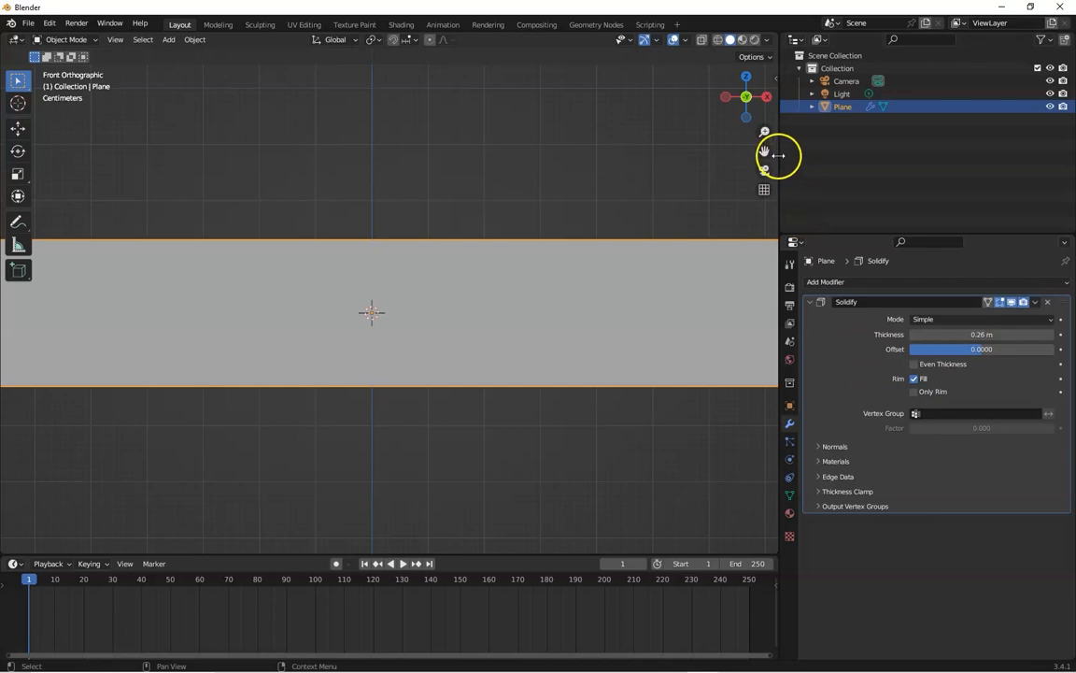
pyautogui.moveTo(946, 332); pyautogui.dragTo(878, 332)
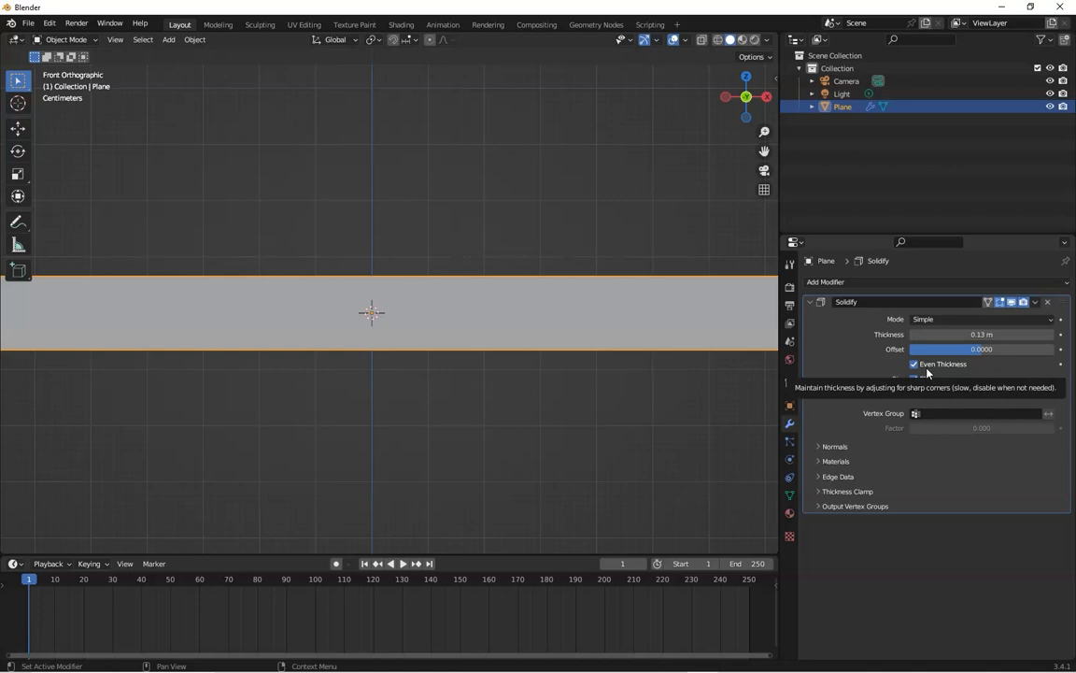
# - Turn off the Solidify rim Fill and view the plane's open edges from the side
pyautogui.moveTo(764, 152); pyautogui.dragTo(764, 156)
pyautogui.moveTo(754, 99); pyautogui.dragTo(747, 308)
pyautogui.moveTo(758, 111); pyautogui.dragTo(673, 88)
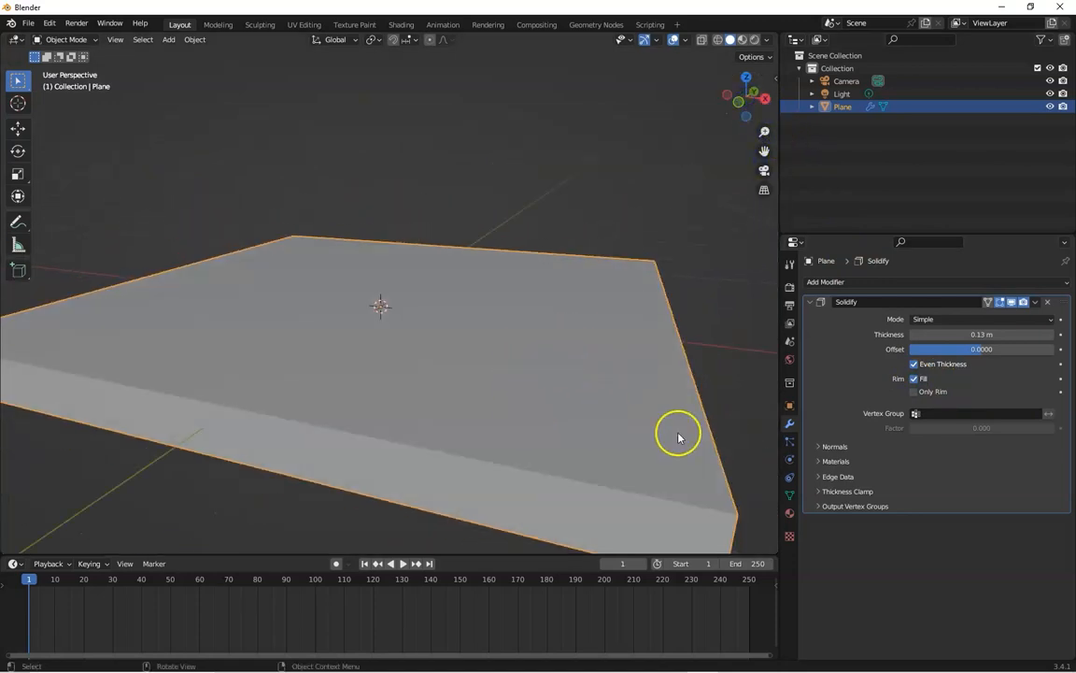
pyautogui.click(915, 393)
pyautogui.click(914, 379)
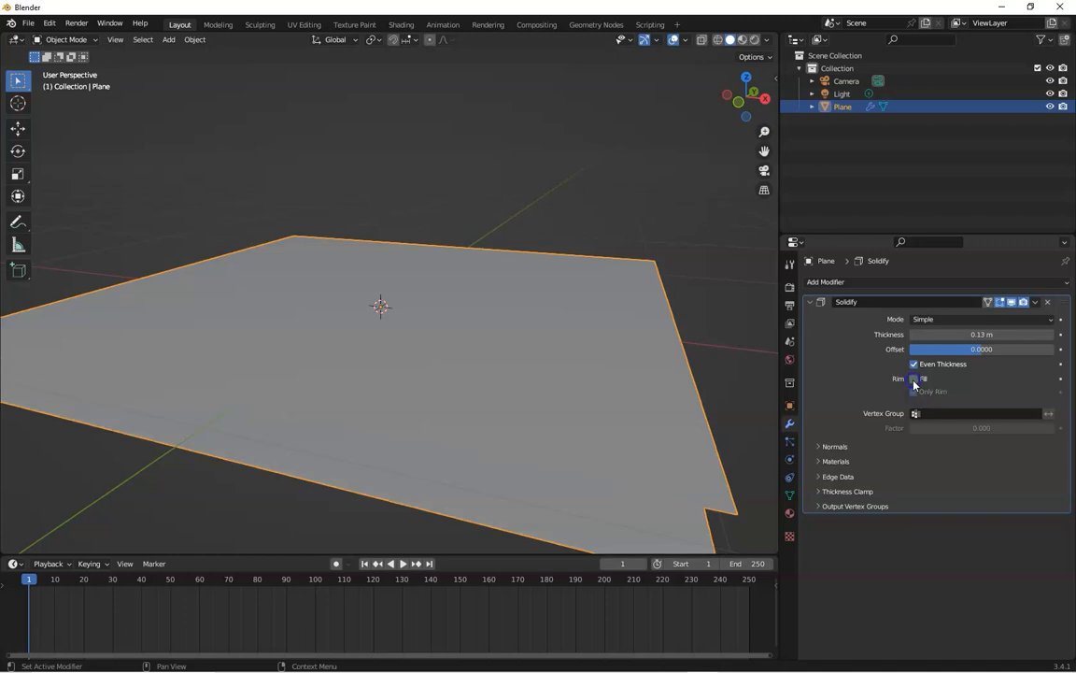
pyautogui.moveTo(747, 101); pyautogui.dragTo(752, 73)
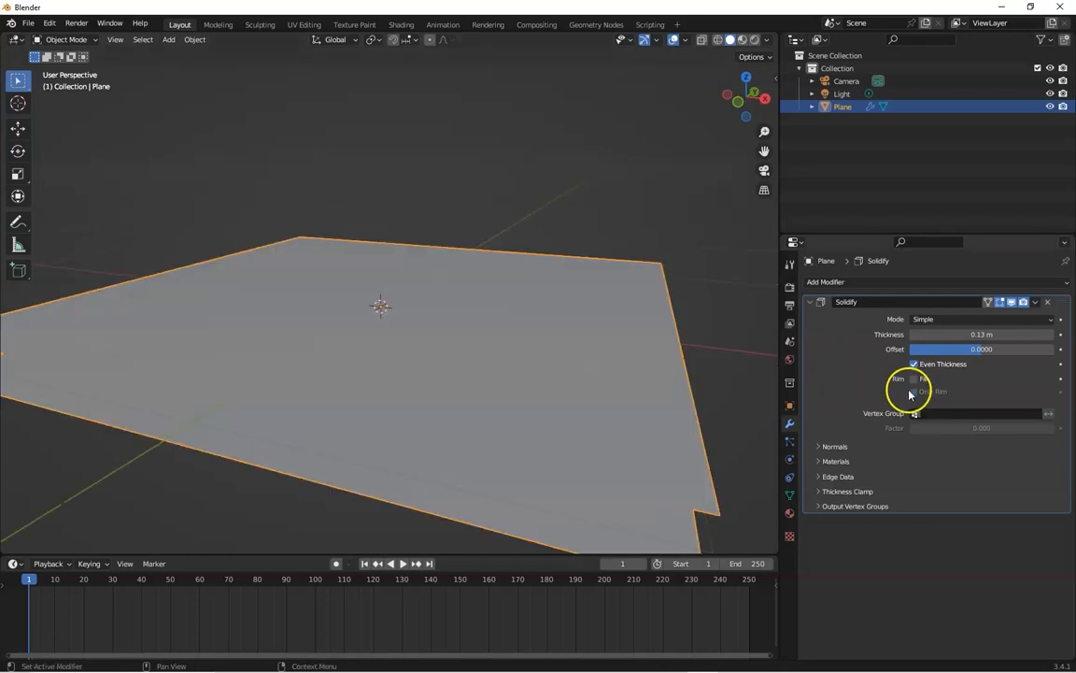
pyautogui.moveTo(733, 113); pyautogui.dragTo(738, 90)
pyautogui.click(920, 394)
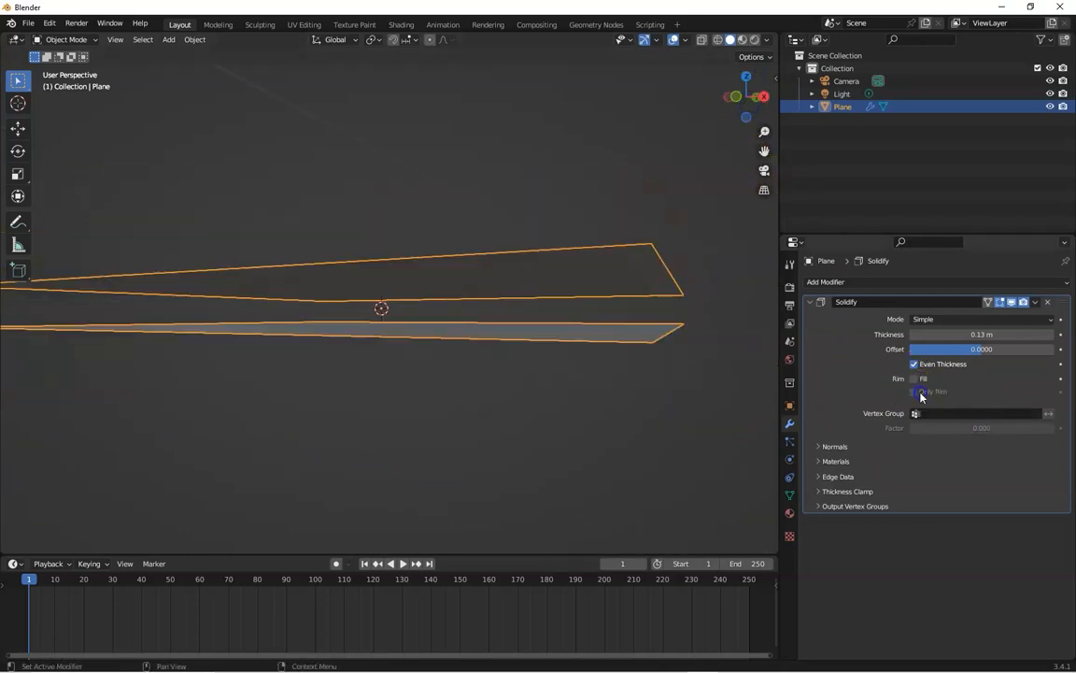
# - Turn the Solidify rim Fill back on and enable Only Rim for the plane
pyautogui.click(915, 379)
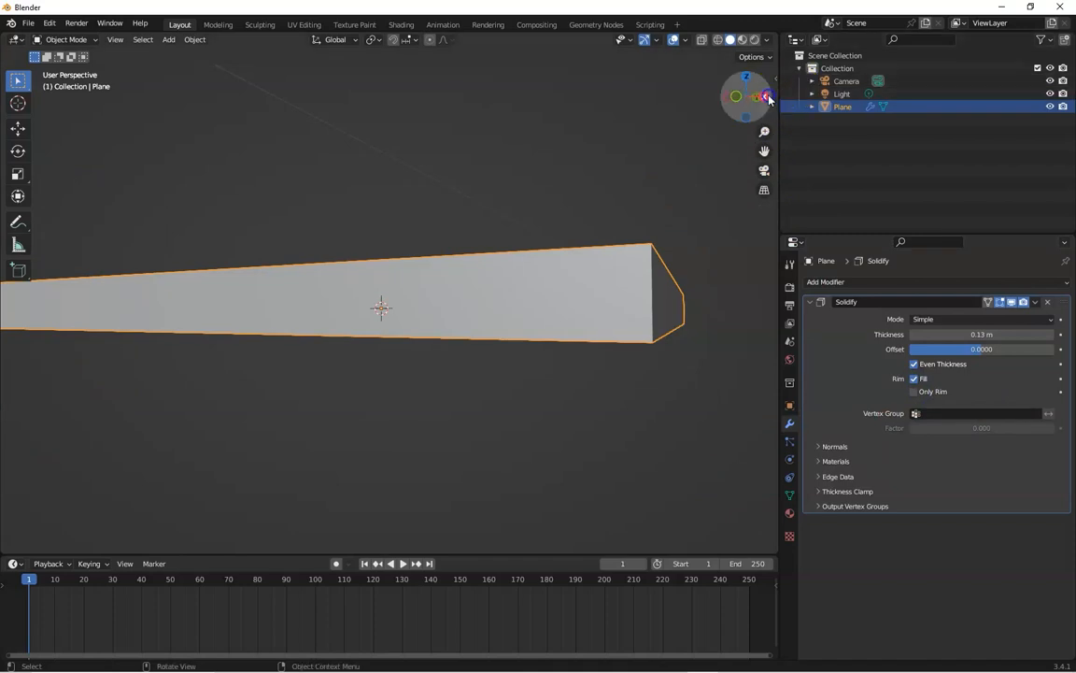
pyautogui.moveTo(749, 97); pyautogui.dragTo(834, 252)
pyautogui.click(915, 392)
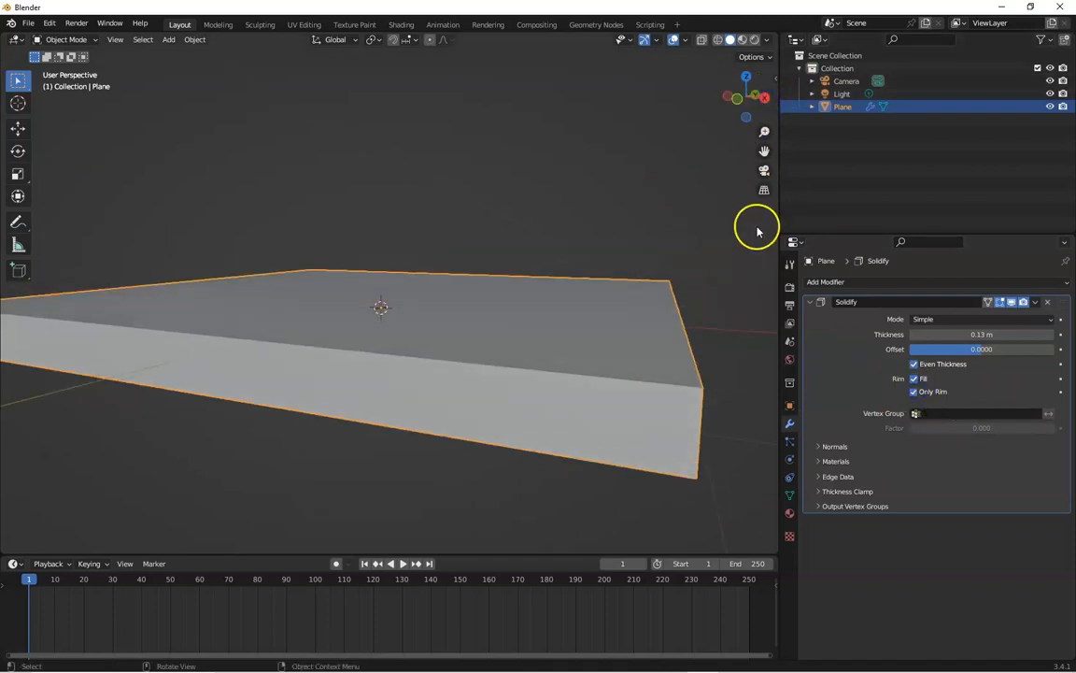
# - Examine the rim-only plane from below and from the side, and check the modifier's available vertex groups
pyautogui.moveTo(763, 126); pyautogui.dragTo(763, 210)
pyautogui.moveTo(746, 72); pyautogui.dragTo(809, 67)
pyautogui.moveTo(31, 65); pyautogui.dragTo(595, 216)
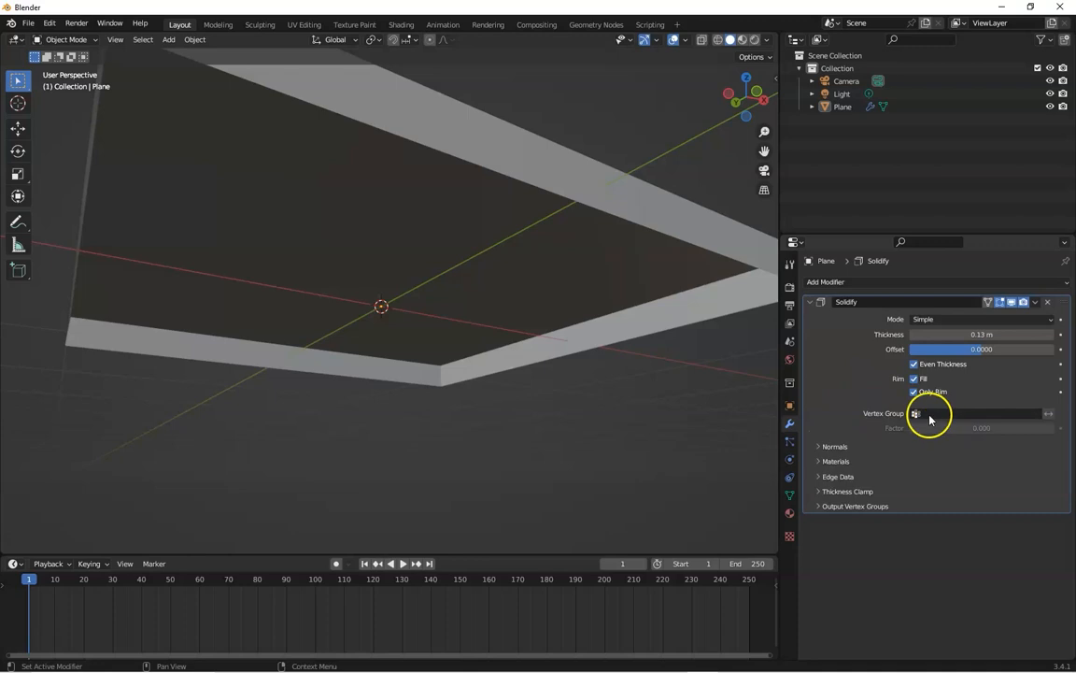
pyautogui.click(914, 412)
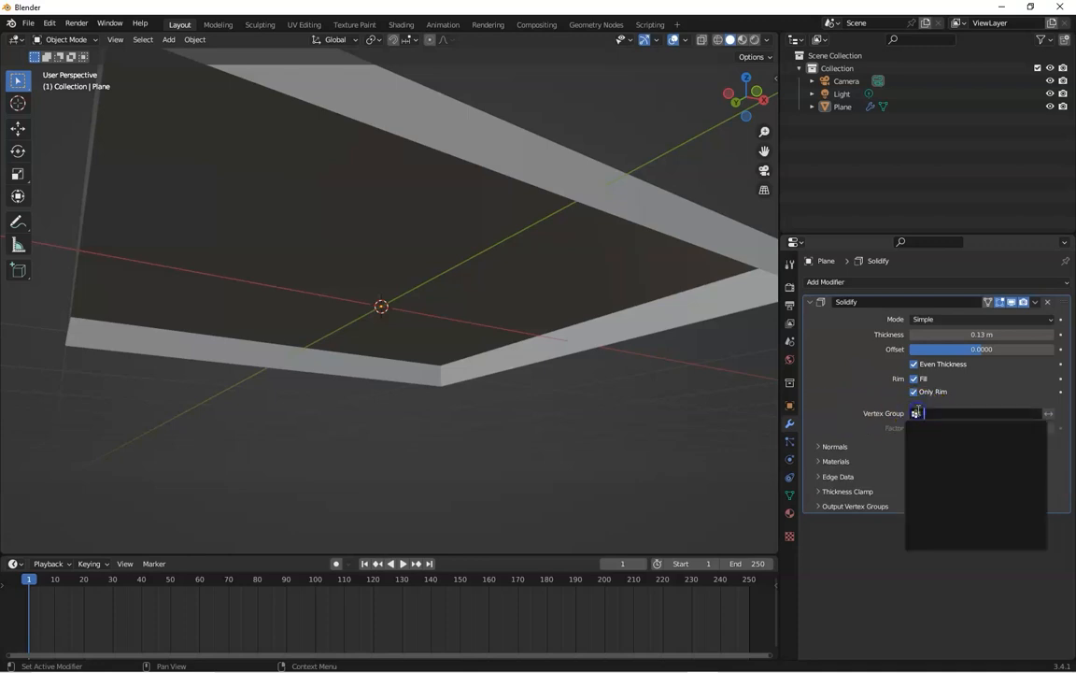
pyautogui.moveTo(735, 110); pyautogui.dragTo(713, 129)
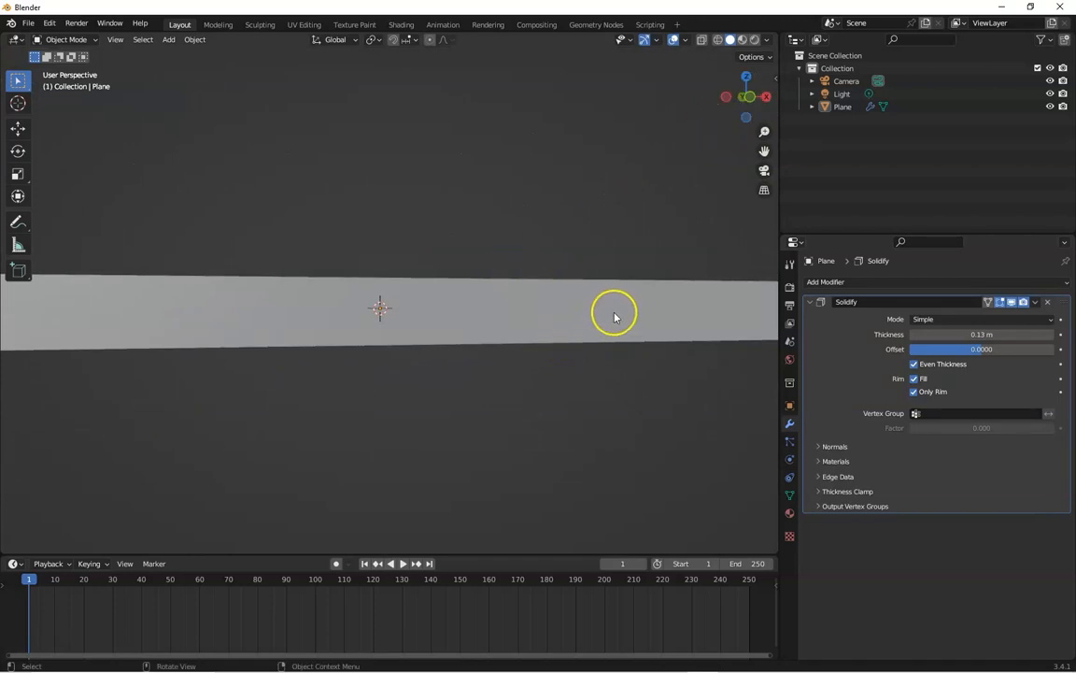
# - Delete the plane and add a UV sphere in its place
pyautogui.moveTo(742, 130); pyautogui.dragTo(473, 336)
pyautogui.press('Delete')
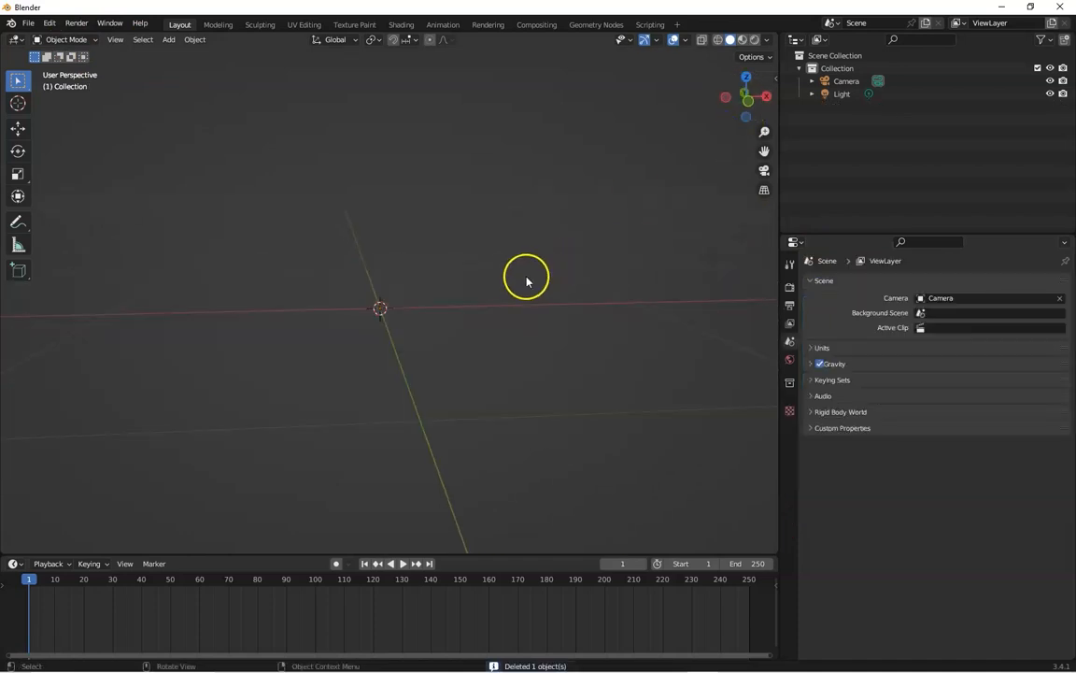
pyautogui.hotkey('shift', 'a')
pyautogui.moveTo(521, 282)
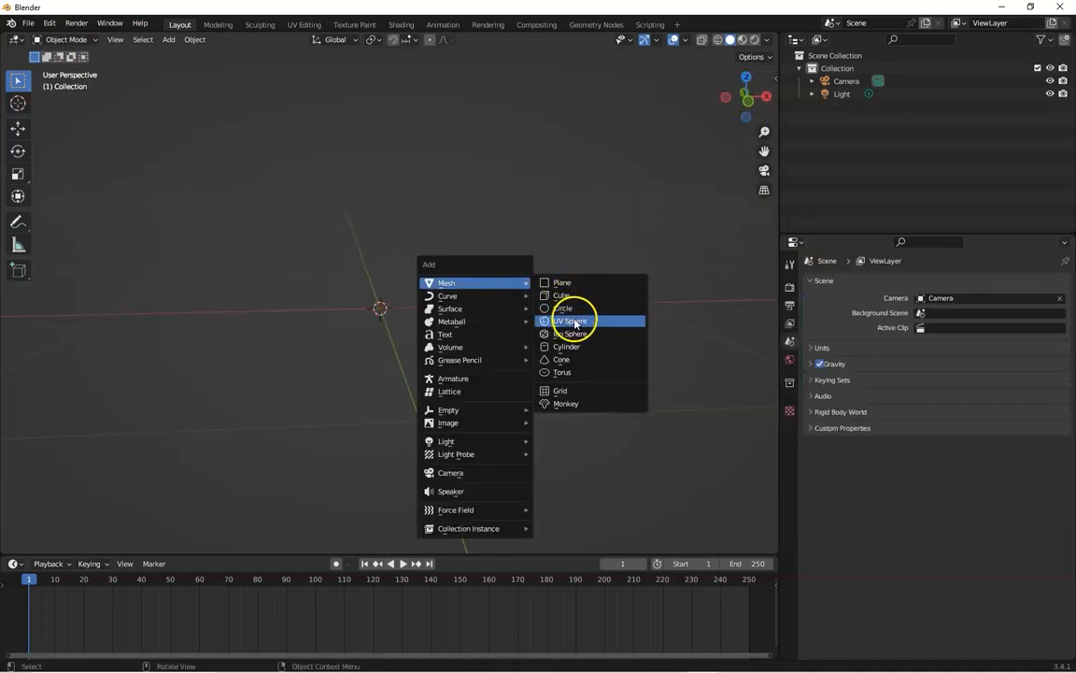
pyautogui.hotkey('shift', 'a')
pyautogui.moveTo(392, 264)
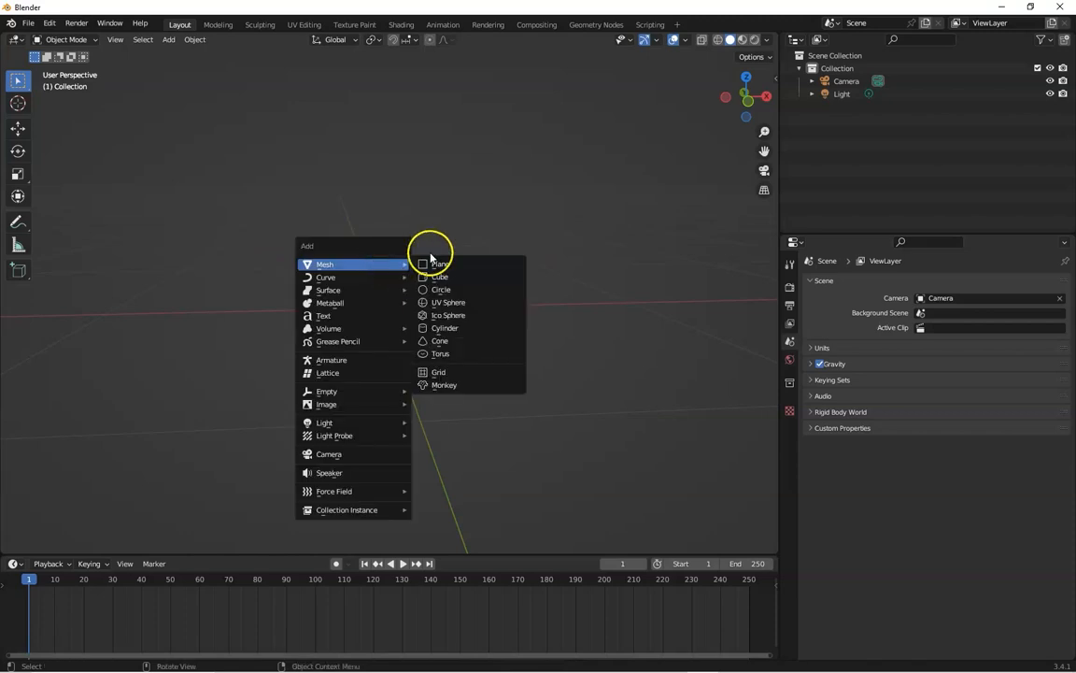
pyautogui.click(453, 300)
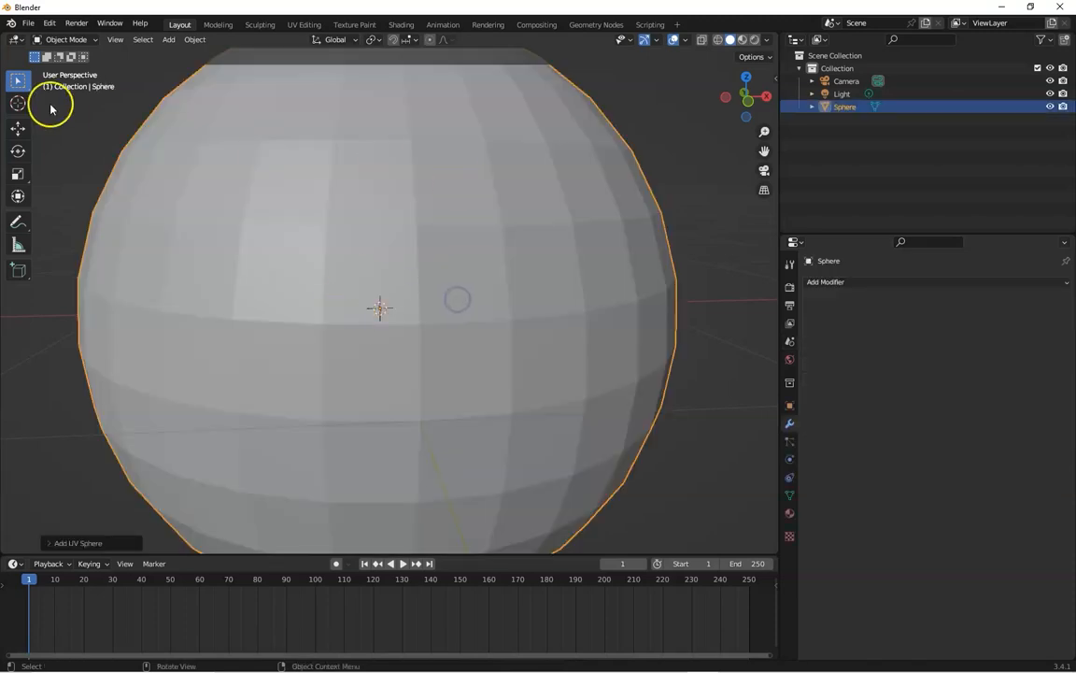
# - Add a Solidify modifier to the sphere with a thickness of 2.24 m and an offset of 0
pyautogui.click(66, 39)
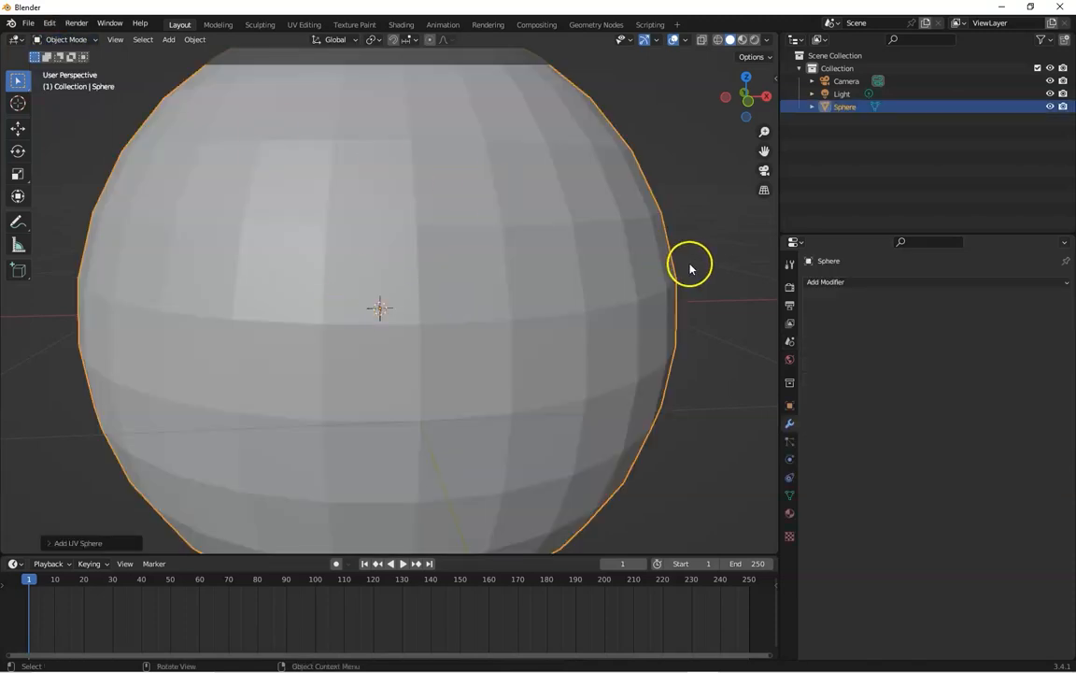
pyautogui.click(913, 281)
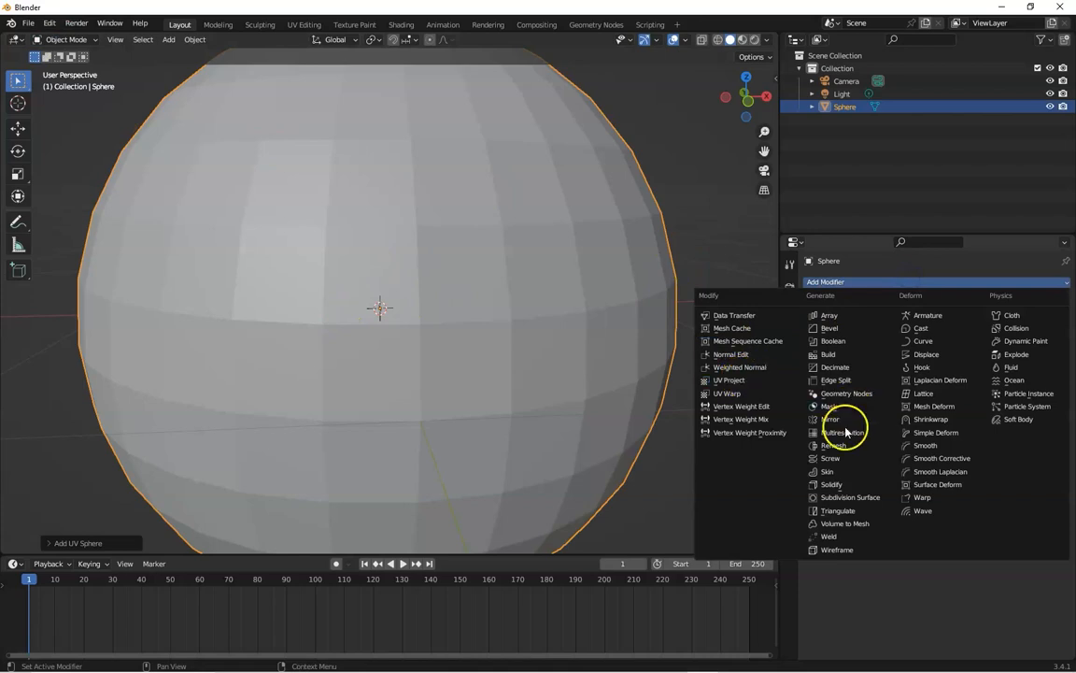
pyautogui.click(831, 483)
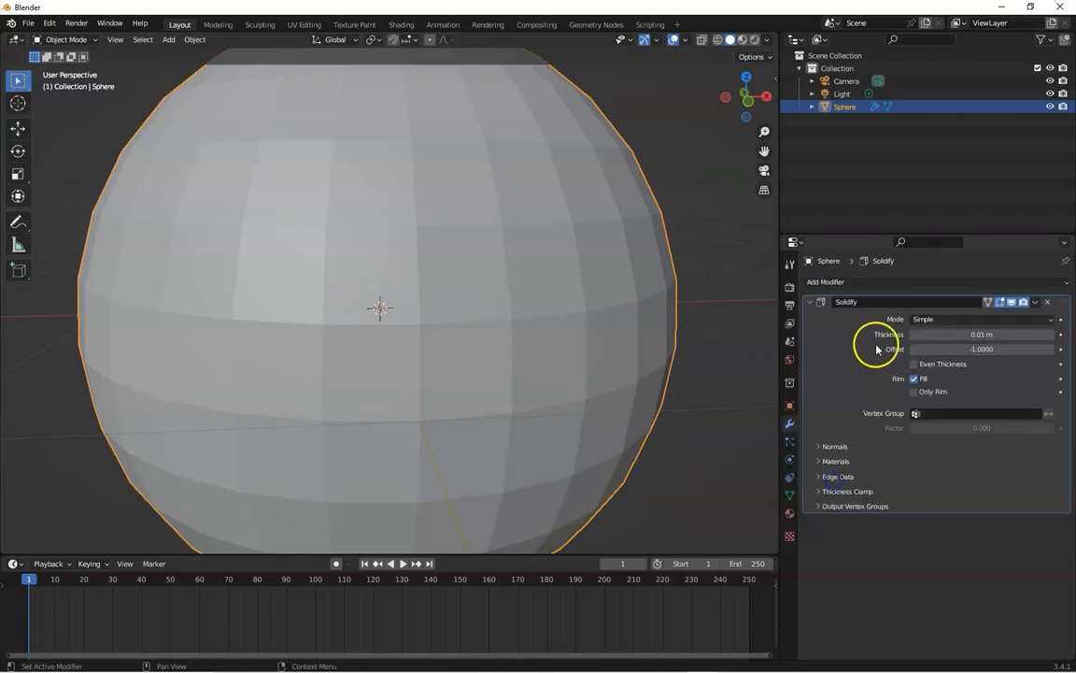
pyautogui.moveTo(1051, 324); pyautogui.dragTo(31, 315)
pyautogui.click(950, 350)
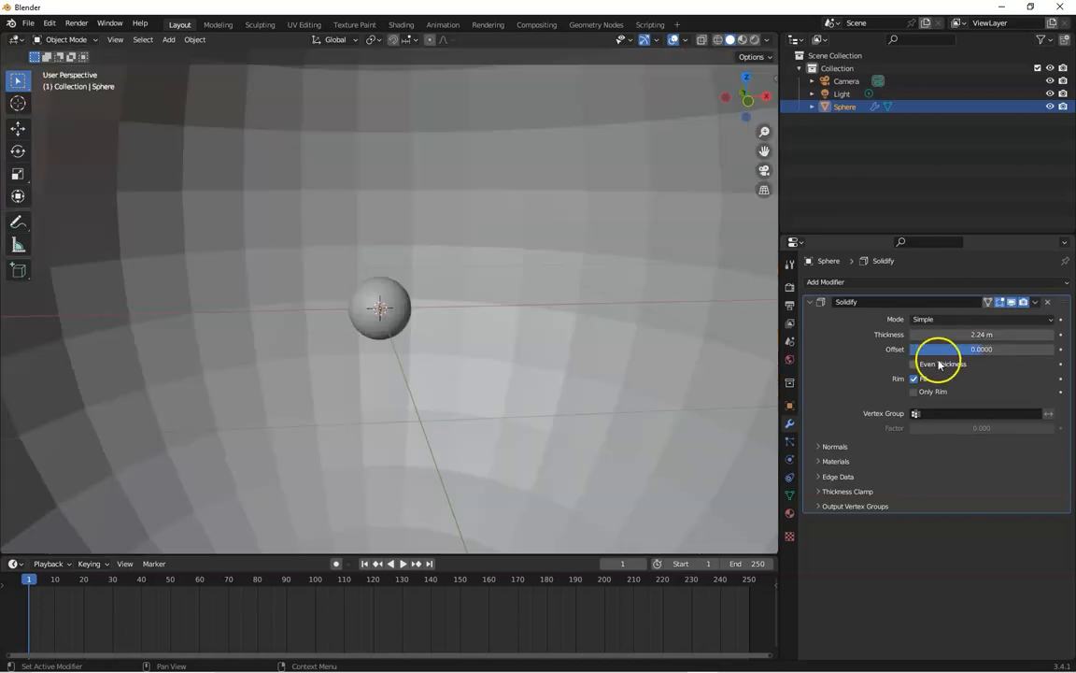
# - Show the Solidify result on the edit cage and select the face band just above the sphere's equator in Edit Mode with vertex selection
pyautogui.moveTo(764, 131); pyautogui.dragTo(766, 292)
pyautogui.moveTo(764, 133); pyautogui.dragTo(764, 173)
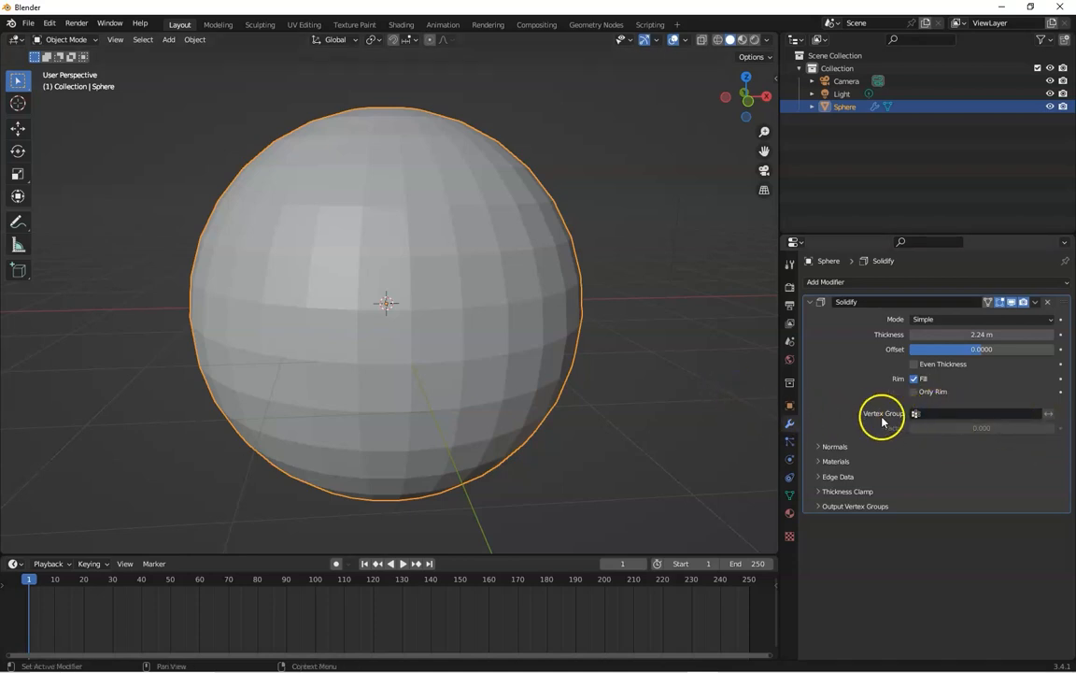
pyautogui.click(75, 40)
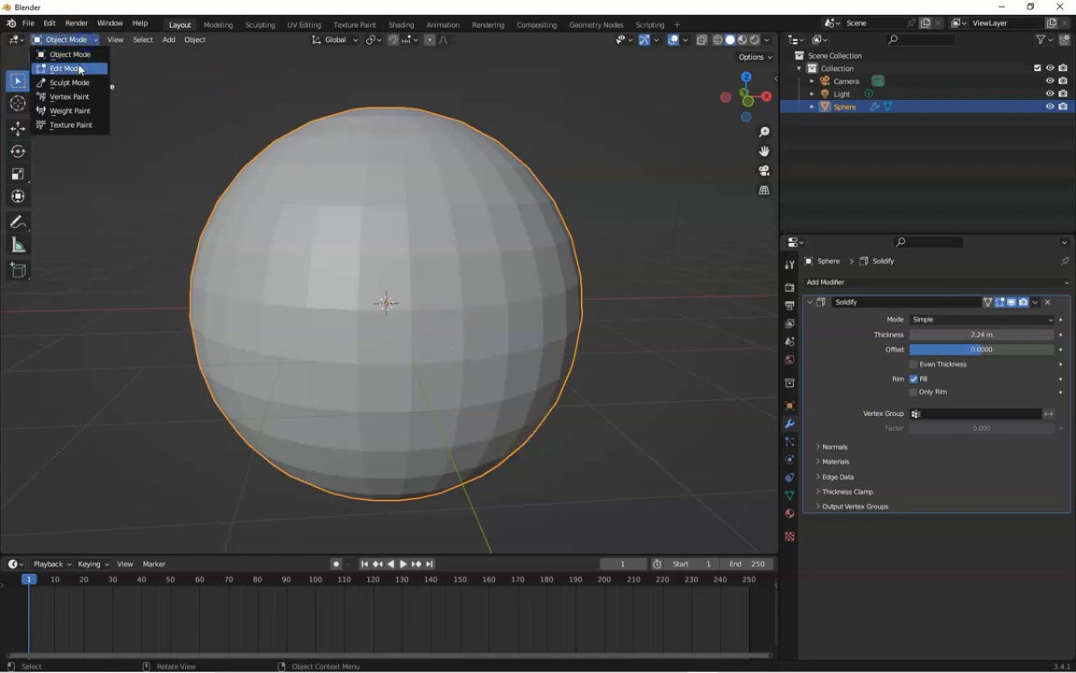
pyautogui.click(67, 68)
pyautogui.click(110, 40)
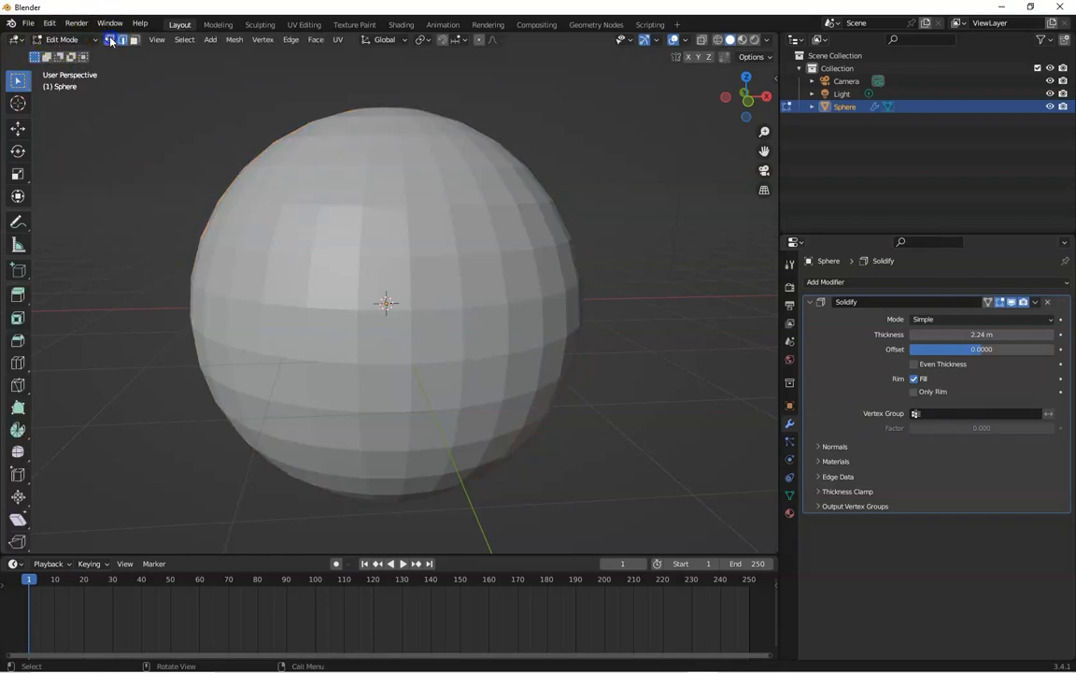
pyautogui.click(989, 301)
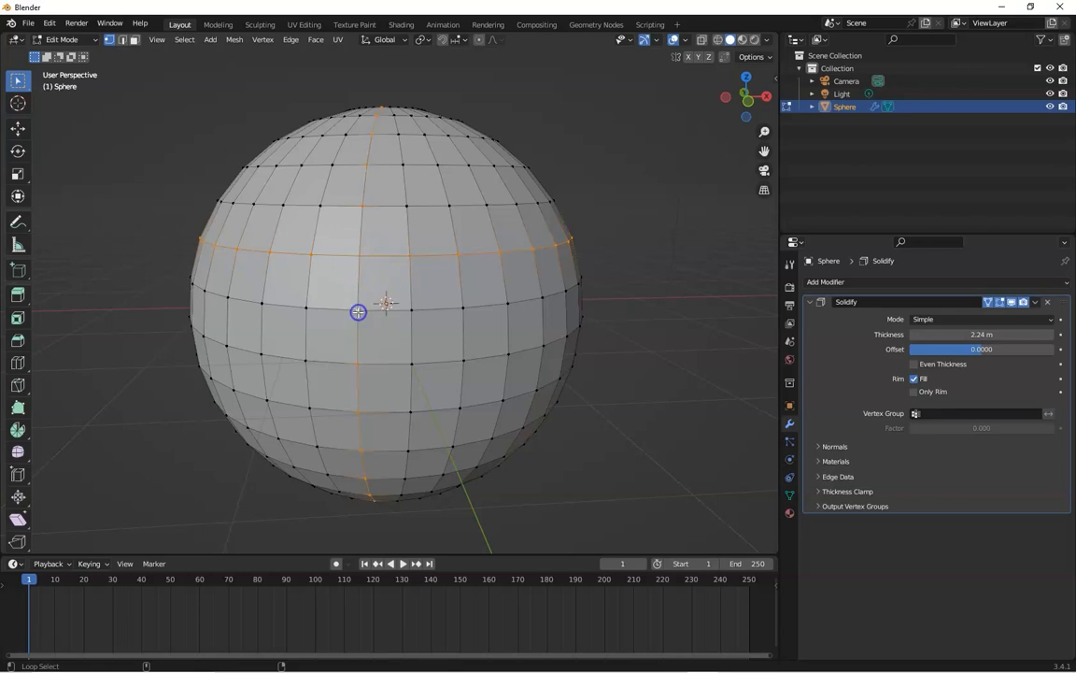
pyautogui.keyDown('ctrl'); pyautogui.keyDown('shift'); pyautogui.click(373, 290); pyautogui.keyUp('shift'); pyautogui.keyUp('ctrl')
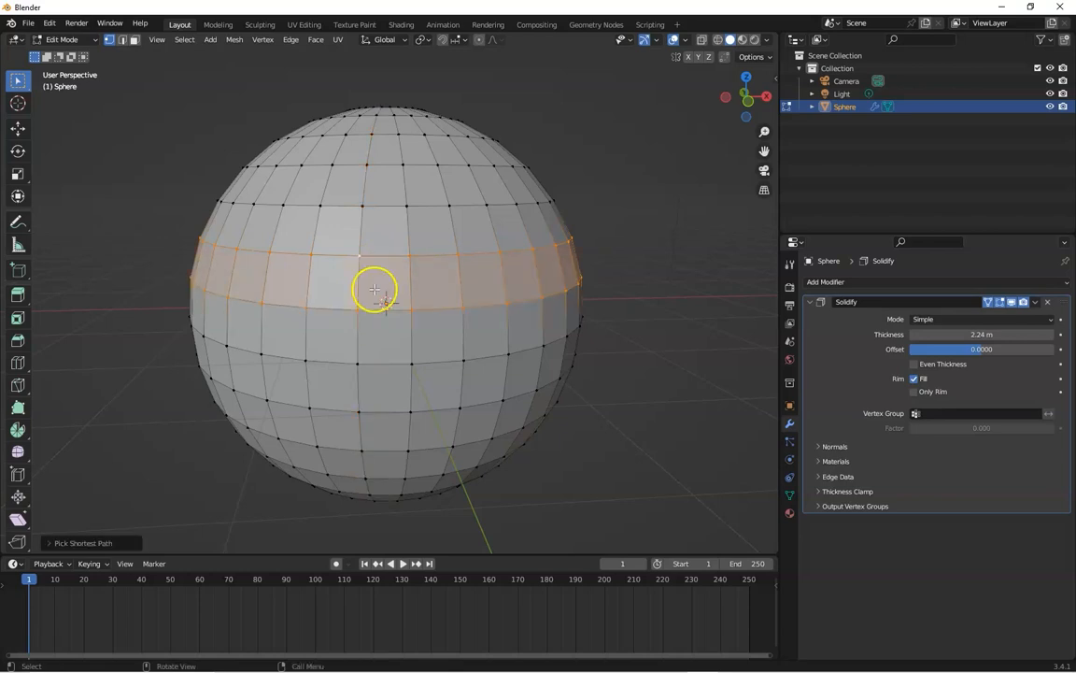
# - Create a vertex group from the selected band with weight 1.000 and return to Object Mode
pyautogui.click(786, 496)
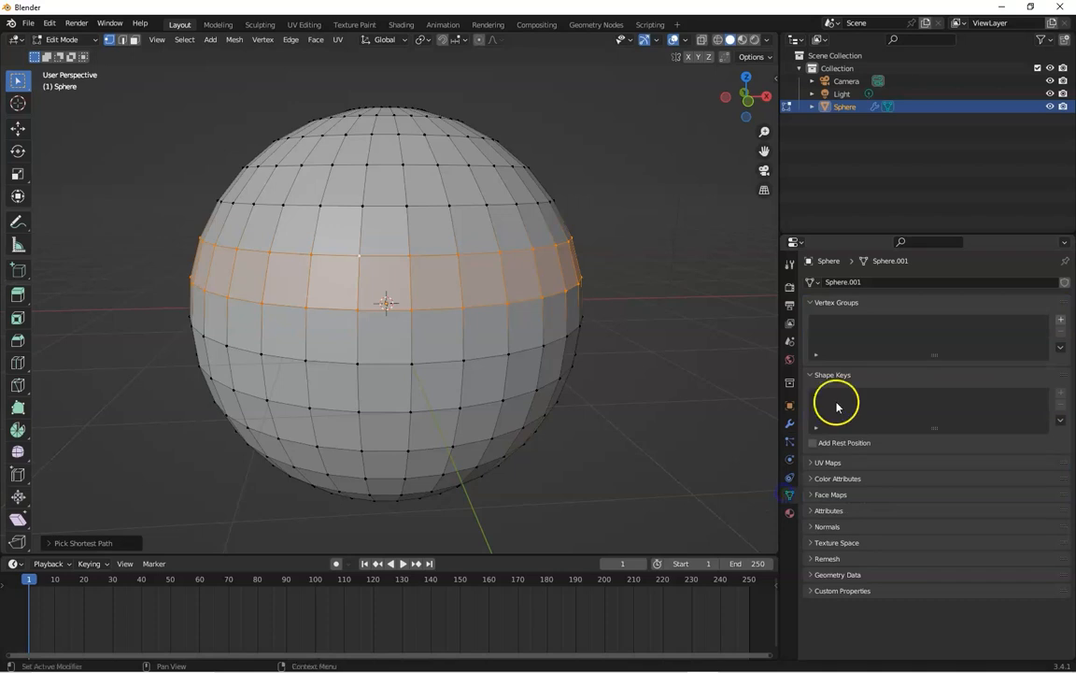
pyautogui.click(1061, 321)
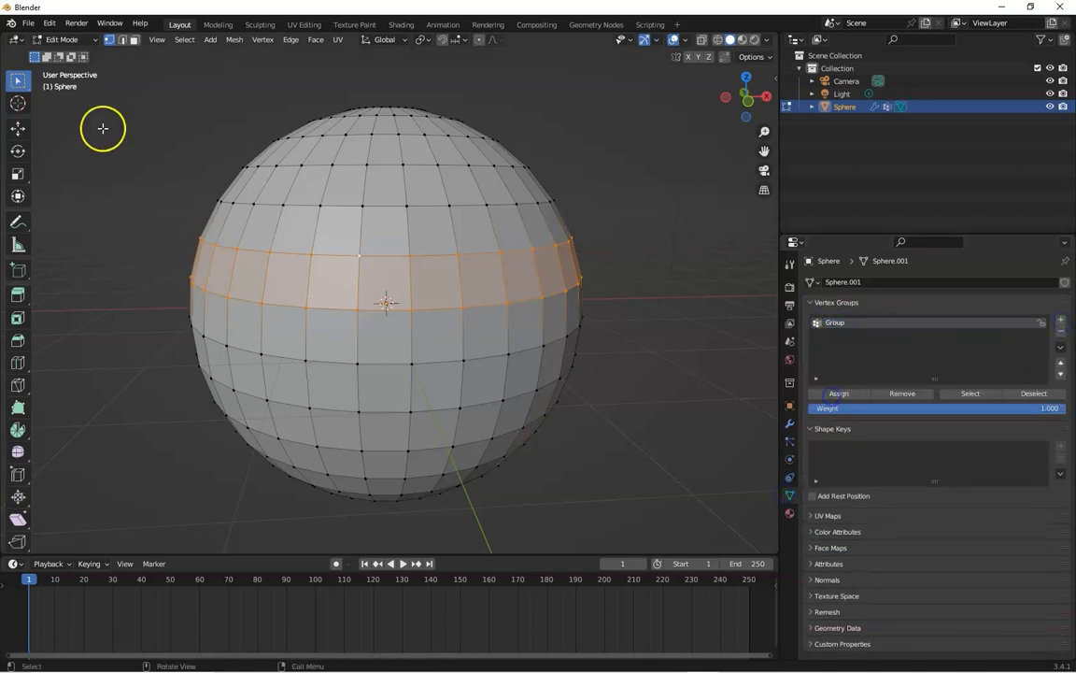
pyautogui.click(64, 39)
pyautogui.click(72, 55)
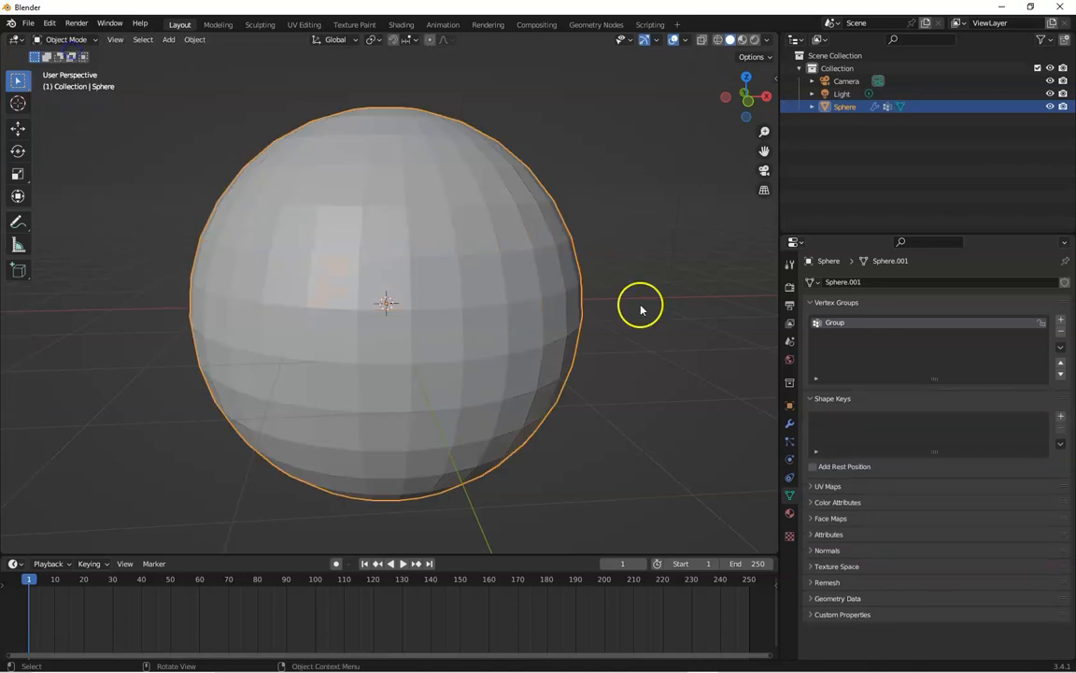
# - Set the sphere's Solidify vertex group to Group and invert its influence
pyautogui.click(792, 424)
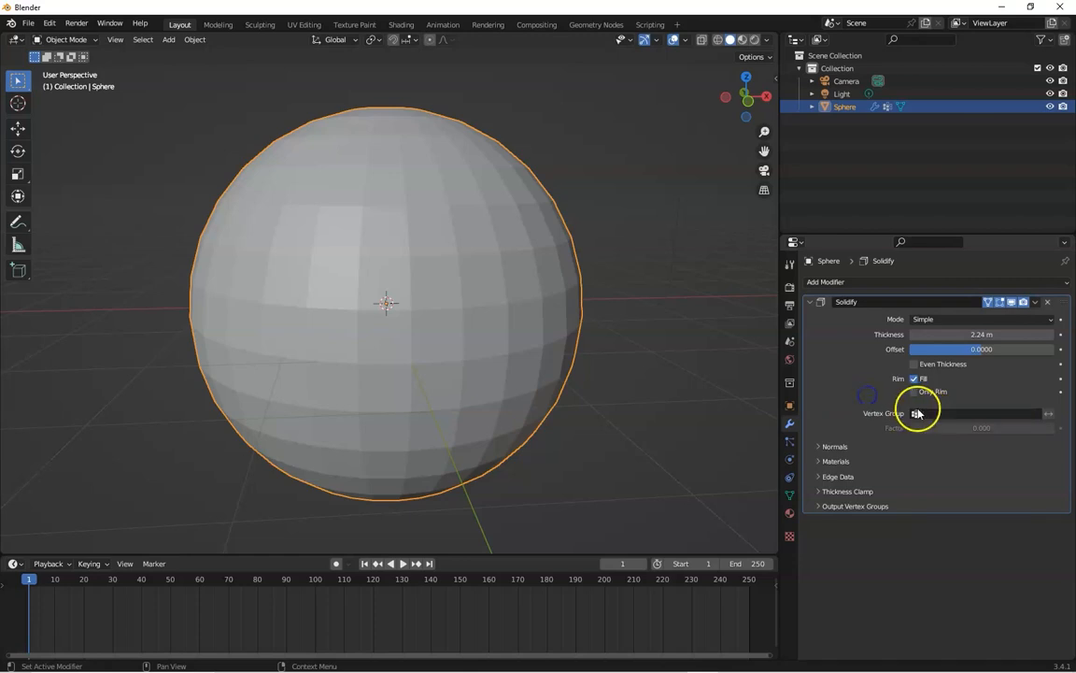
pyautogui.click(916, 413)
pyautogui.click(924, 432)
pyautogui.moveTo(746, 96); pyautogui.dragTo(762, 147)
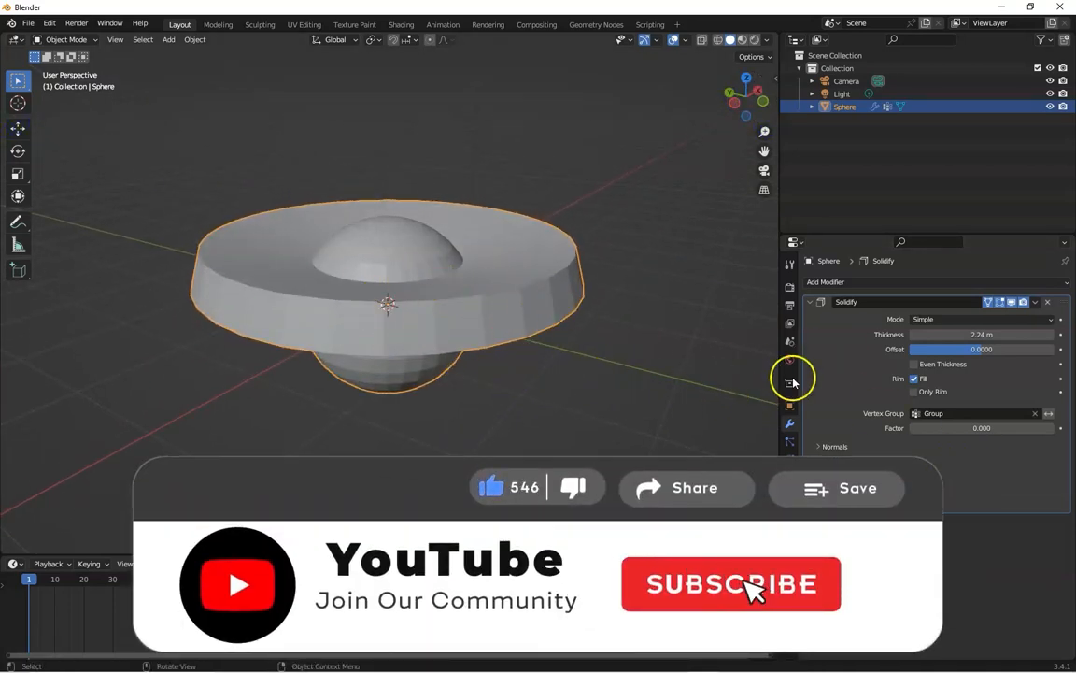
pyautogui.click(1050, 414)
pyautogui.moveTo(735, 113); pyautogui.dragTo(738, 99)
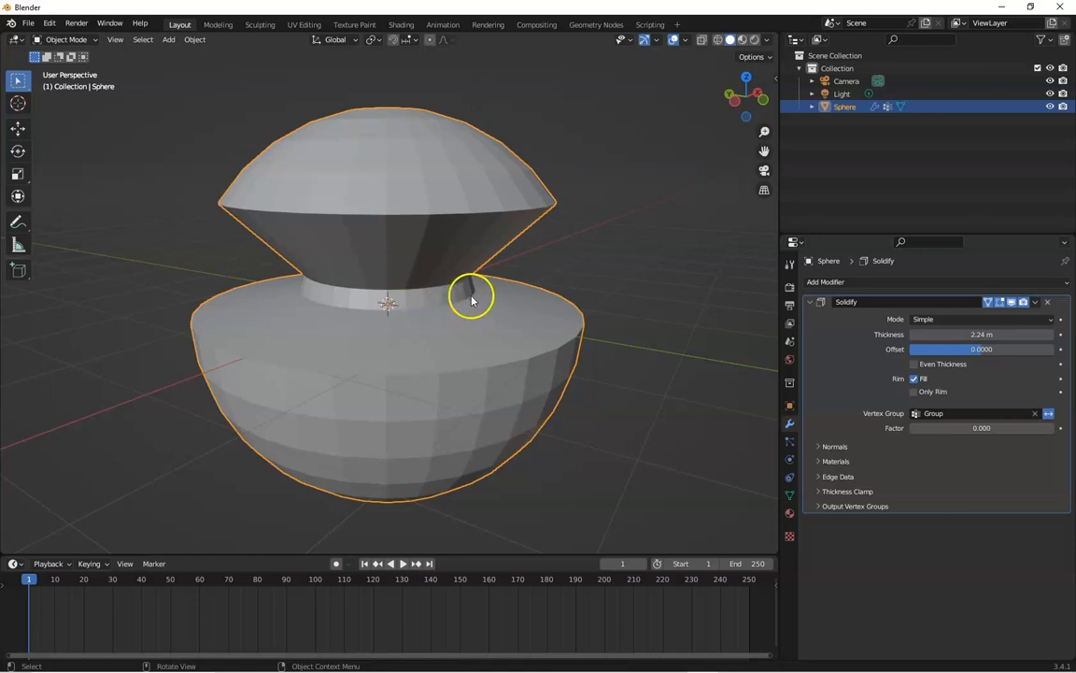
# - Set the sphere's Solidify thickness to 2.25 m and offset to -0.1138, and enable the Flip and High Quality normals options
pyautogui.moveTo(987, 350)
pyautogui.mouseDown()
pyautogui.moveTo(964, 338)
pyautogui.moveTo(980, 336)
pyautogui.mouseUp()
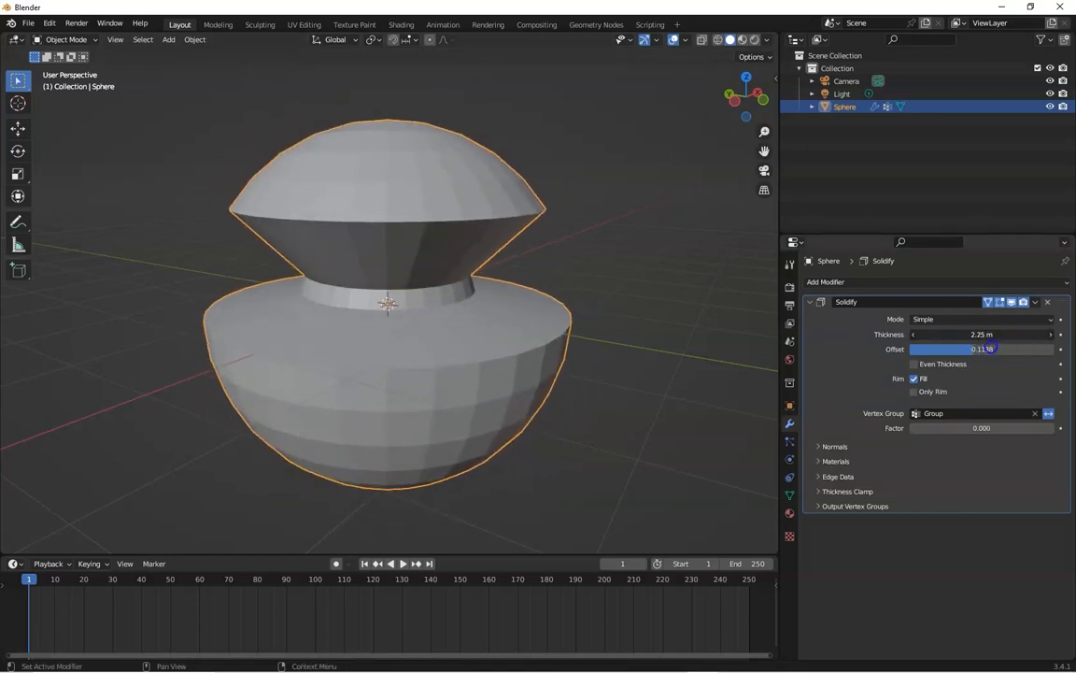
pyautogui.click(827, 447)
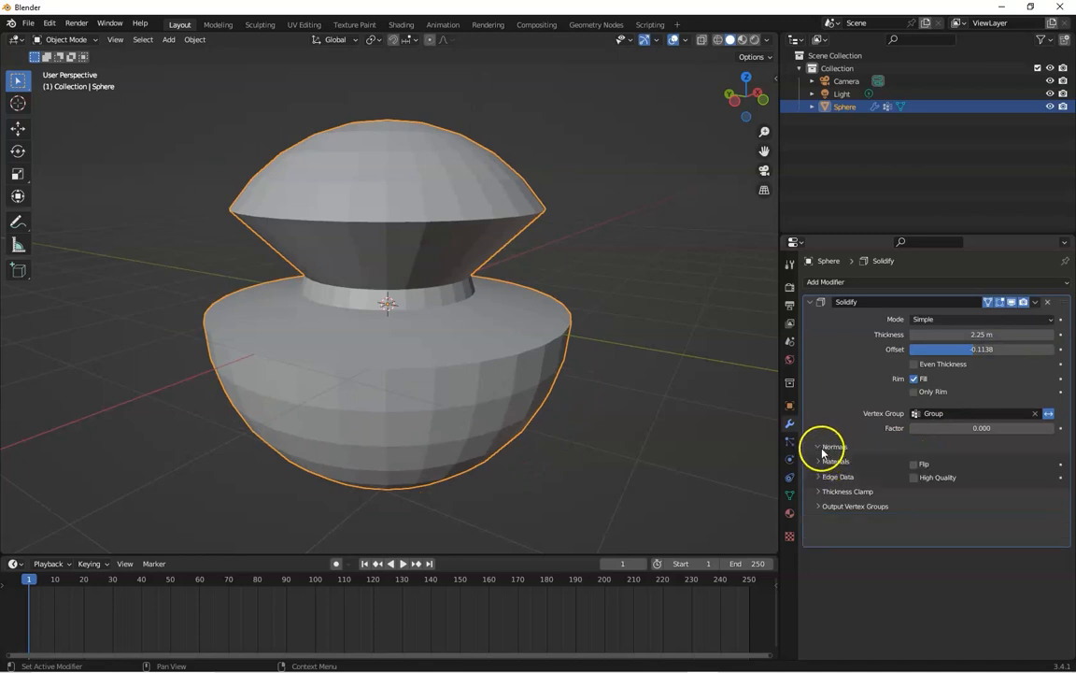
pyautogui.click(918, 465)
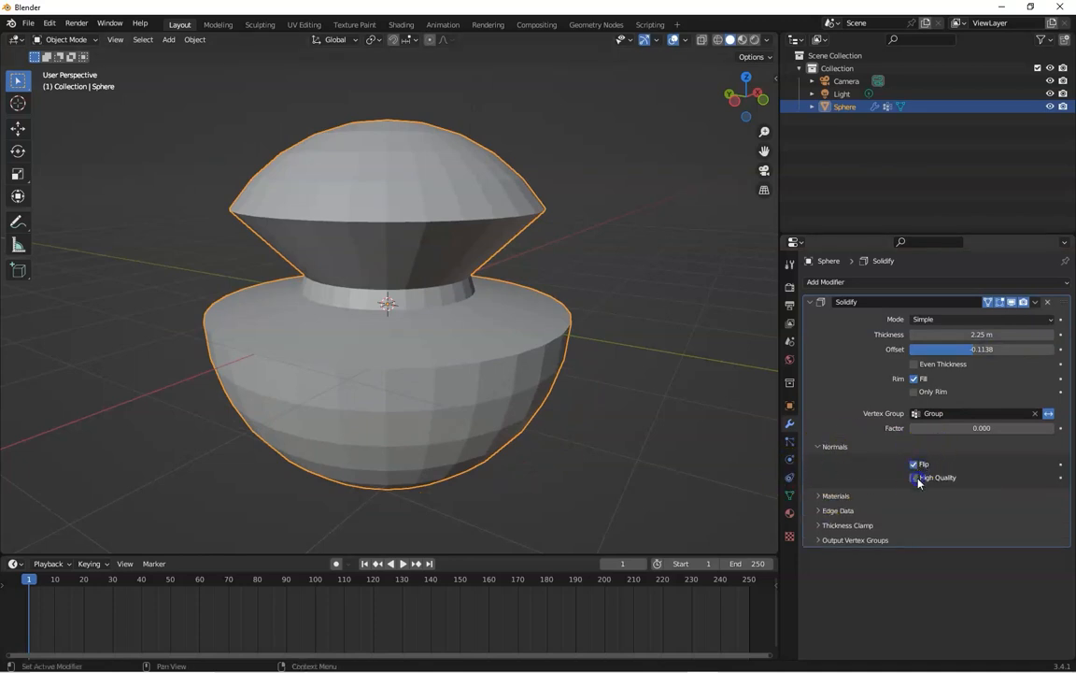
pyautogui.click(913, 478)
pyautogui.click(836, 496)
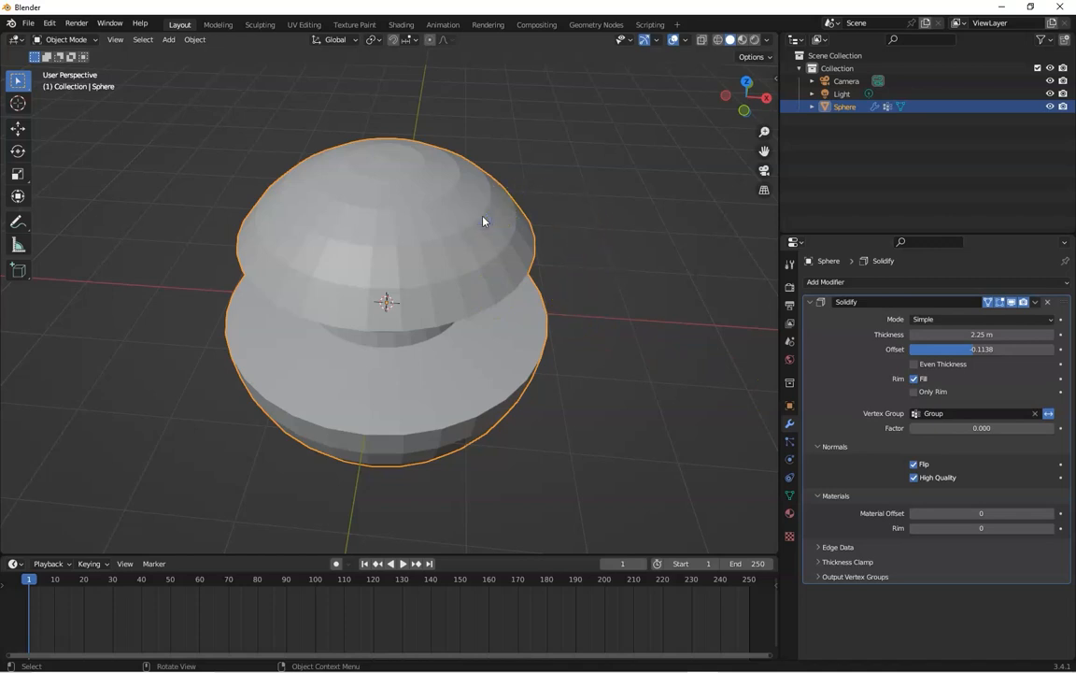
# - Delete the sphere and add a plane in its place
pyautogui.press('Delete')
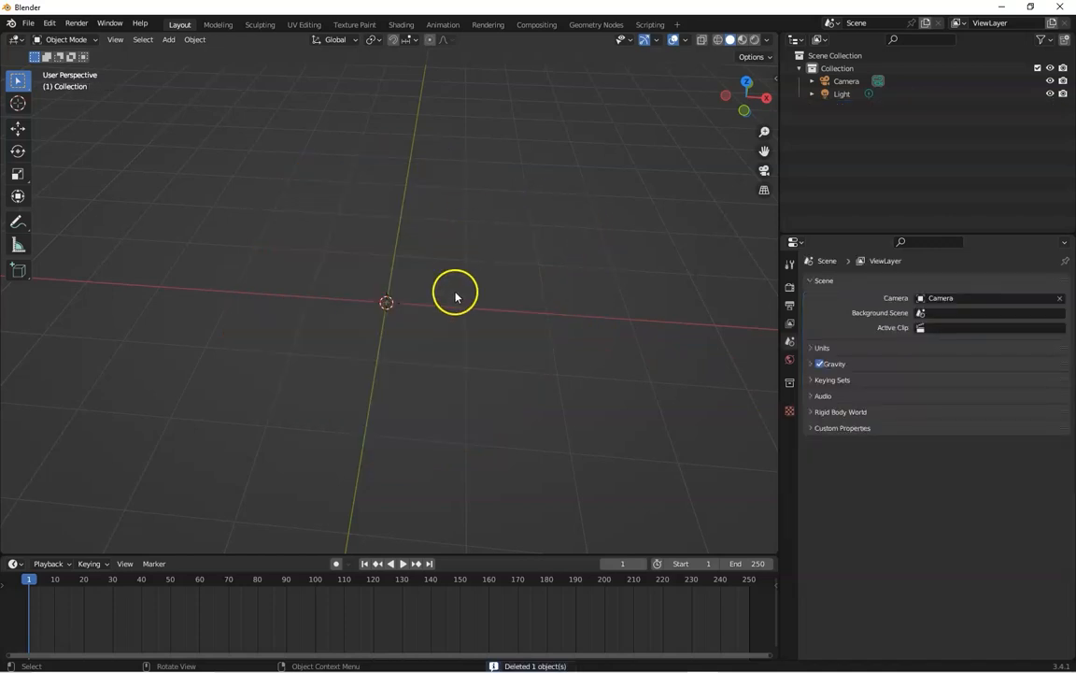
pyautogui.hotkey('shift', 'a')
pyautogui.moveTo(447, 293)
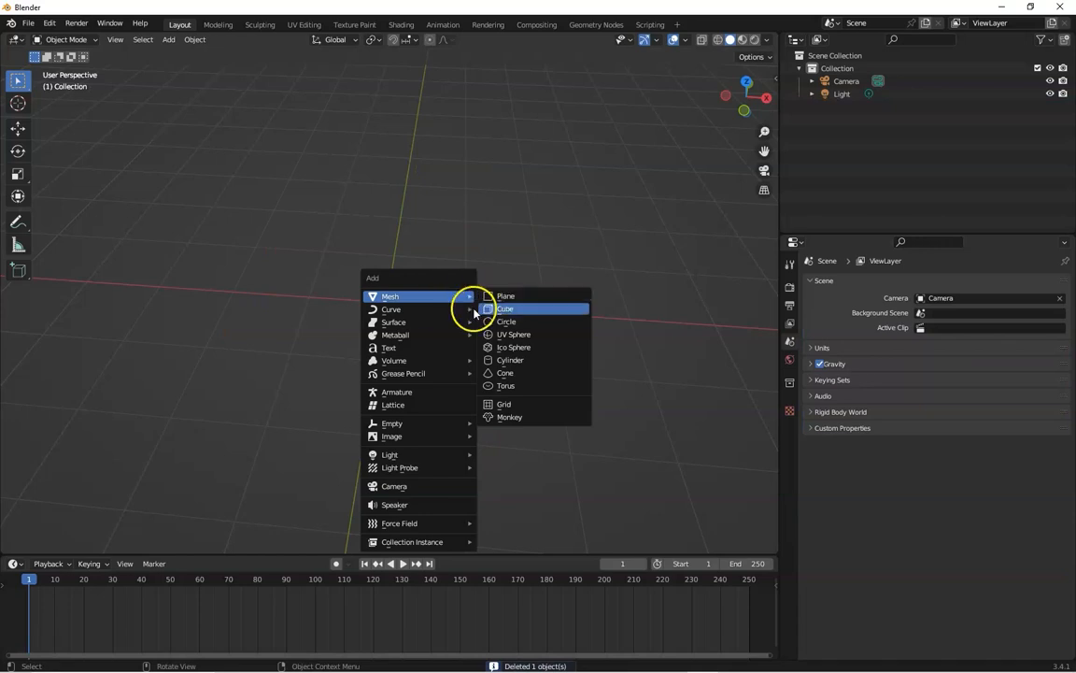
pyautogui.click(507, 292)
pyautogui.moveTo(752, 96); pyautogui.dragTo(752, 82)
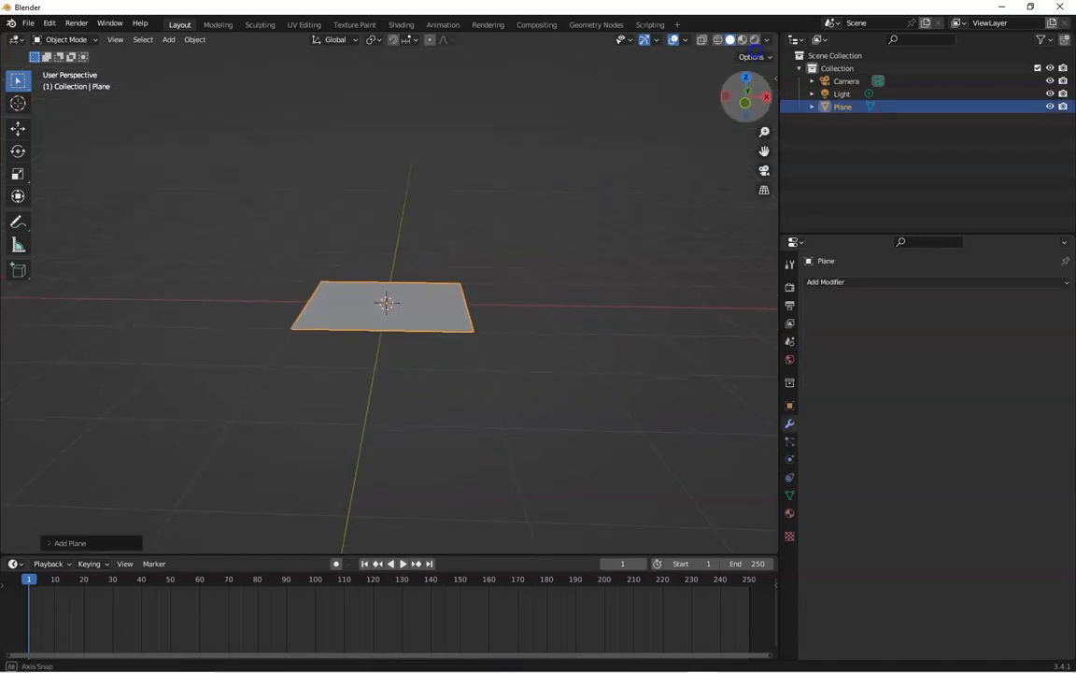
# - Add a Solidify modifier to the plane with a thickness of 0.48 m and an offset of 0
pyautogui.click(900, 281)
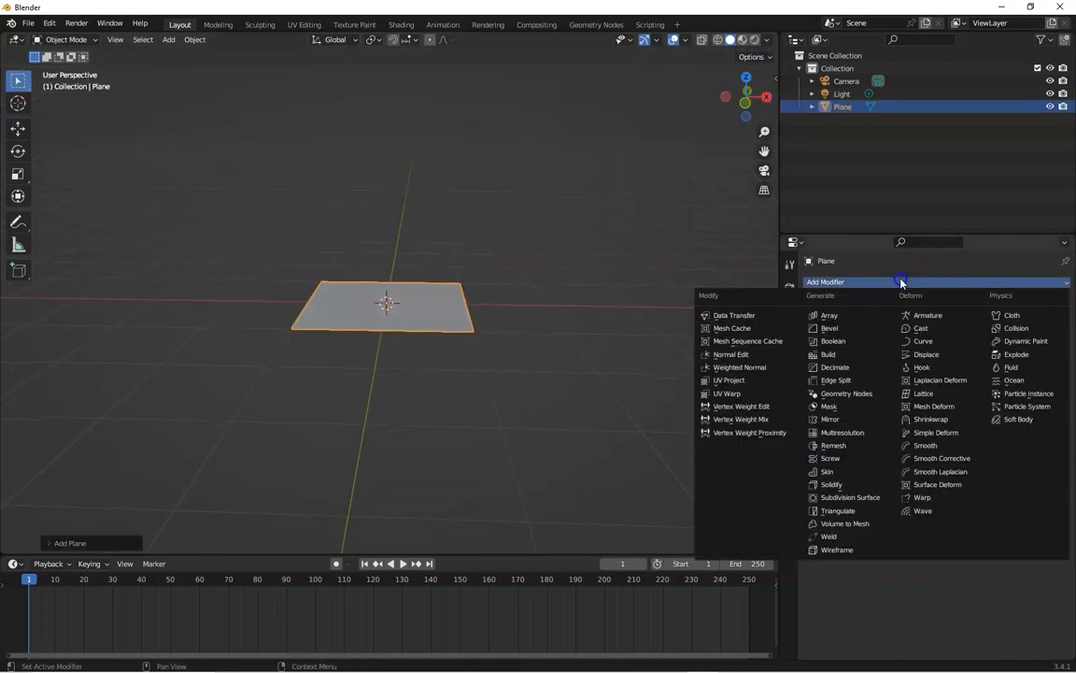
pyautogui.click(831, 484)
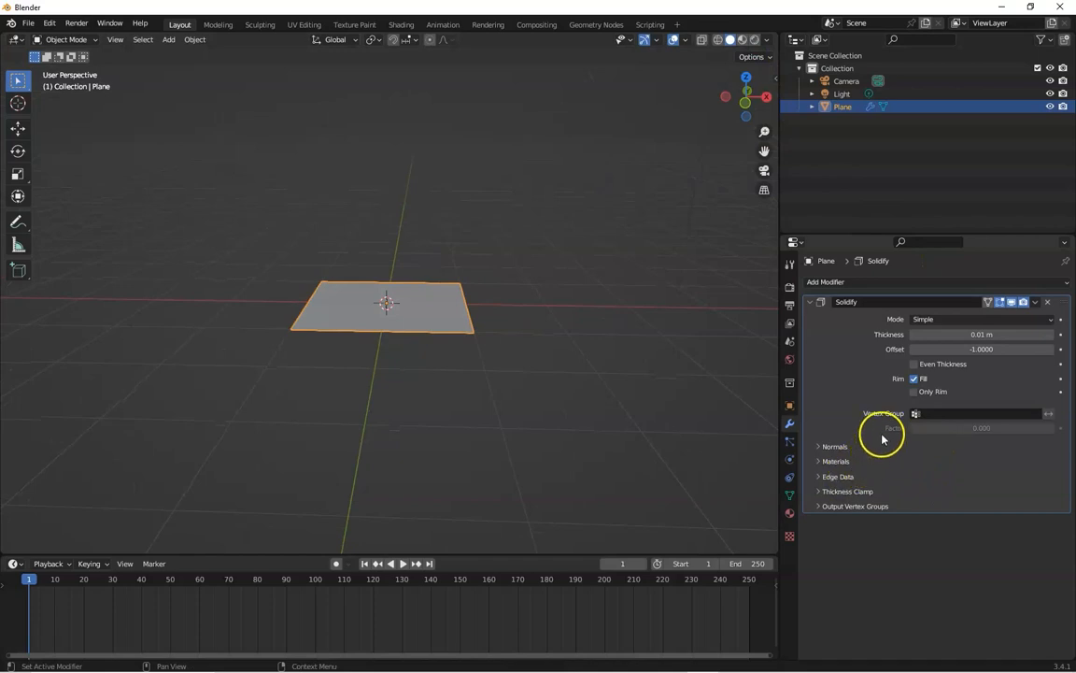
pyautogui.click(737, 111)
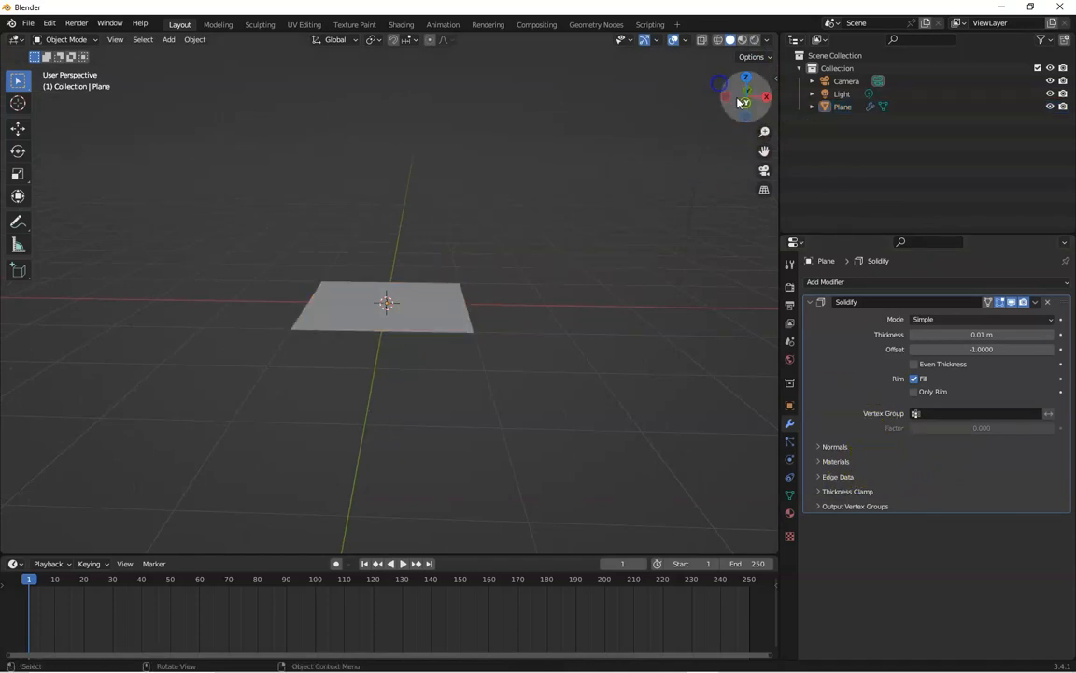
pyautogui.moveTo(747, 91); pyautogui.dragTo(748, 80)
pyautogui.moveTo(934, 335); pyautogui.dragTo(915, 358)
pyautogui.click(946, 349)
pyautogui.press('Return')
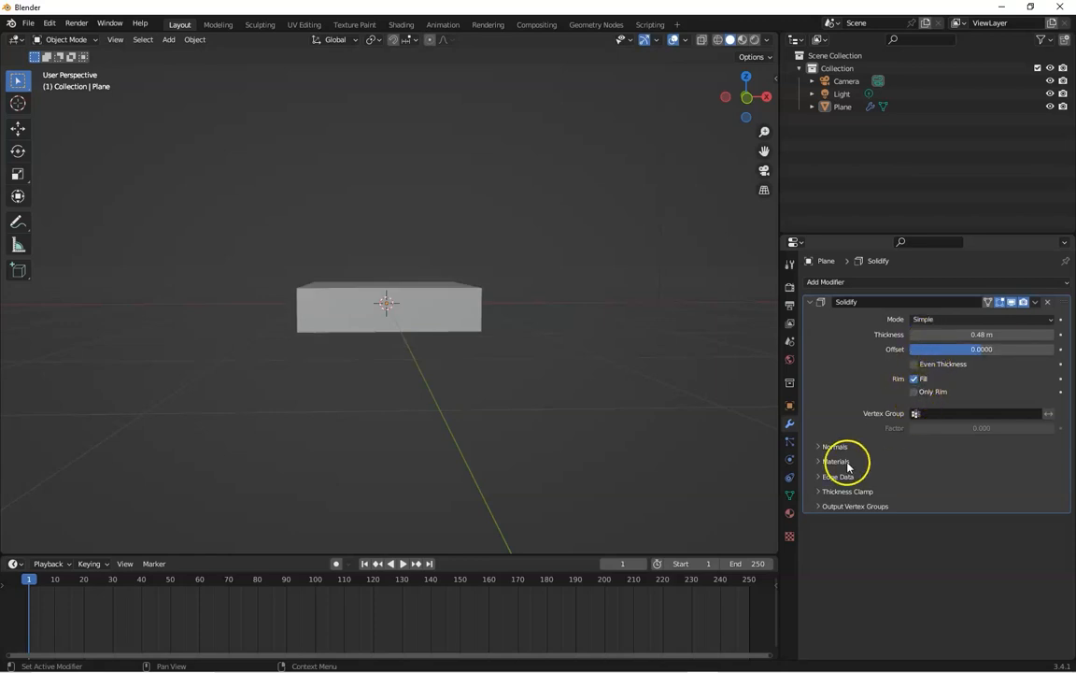
# - Switch the viewport to material preview and give the plane a new material with a red base color
pyautogui.click(826, 462)
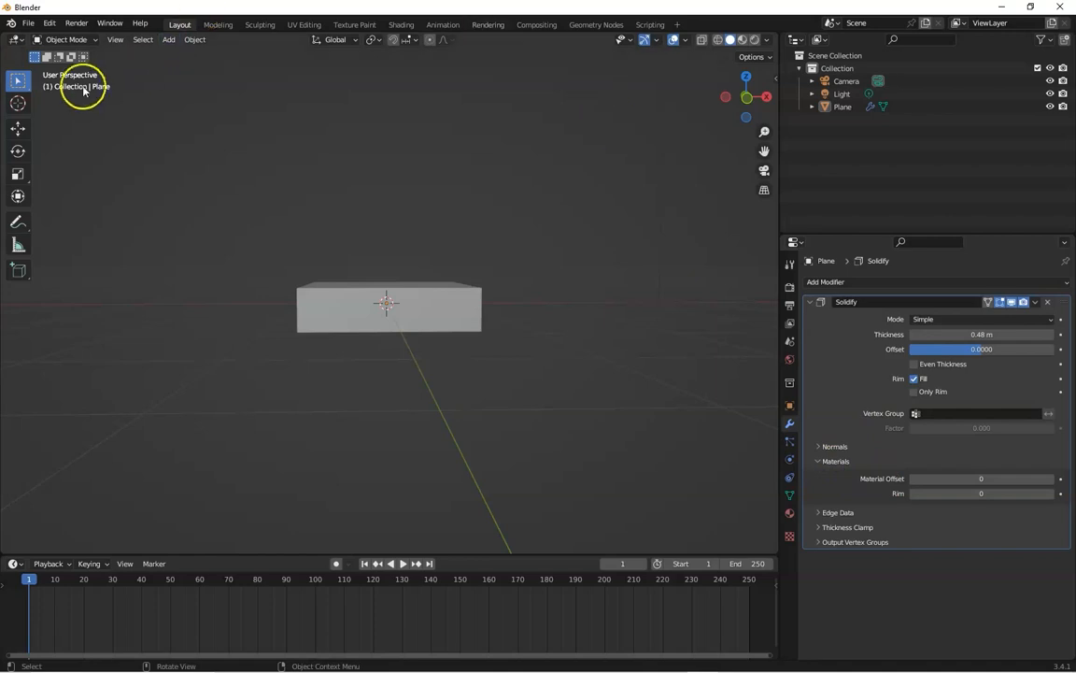
pyautogui.click(790, 513)
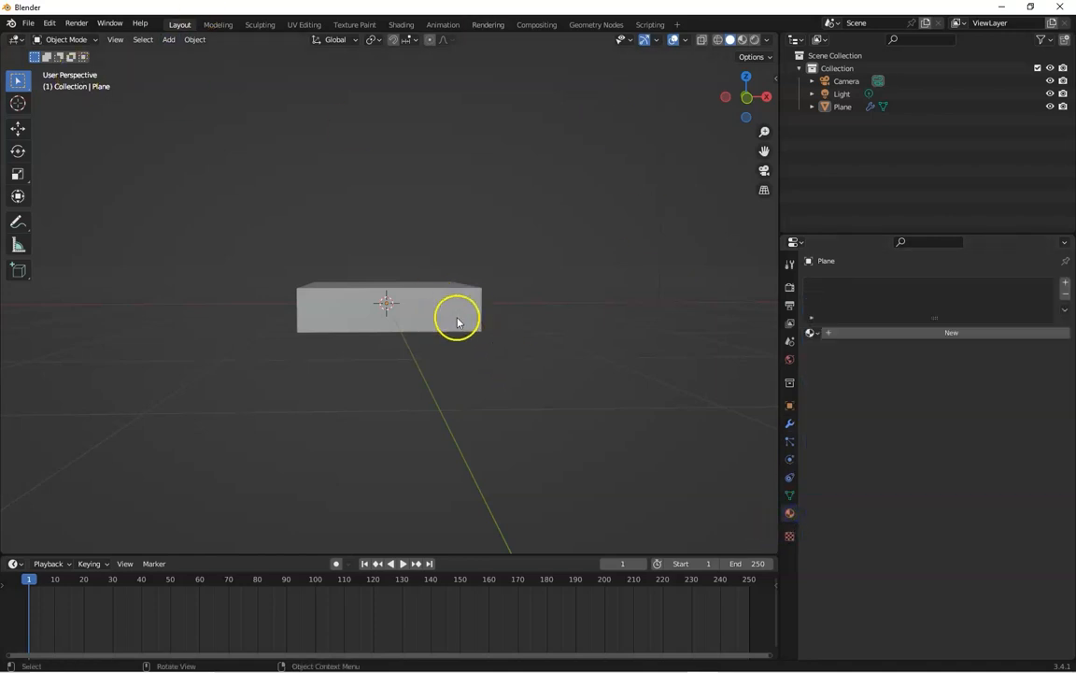
pyautogui.click(742, 39)
pyautogui.click(875, 331)
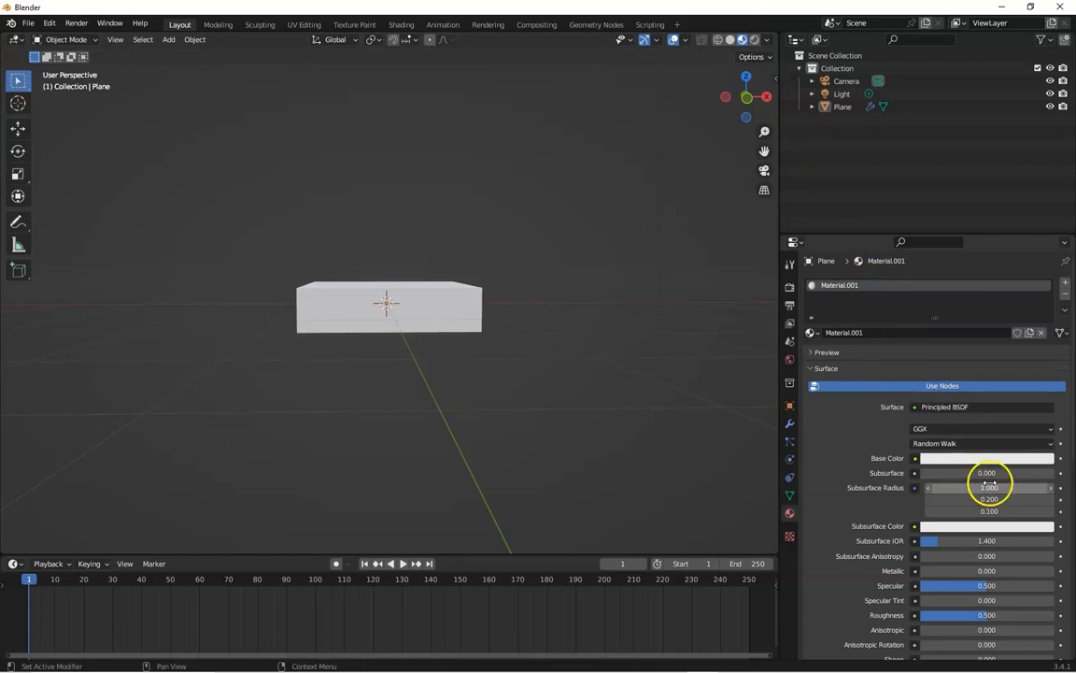
pyautogui.click(974, 458)
pyautogui.moveTo(989, 332); pyautogui.dragTo(993, 373)
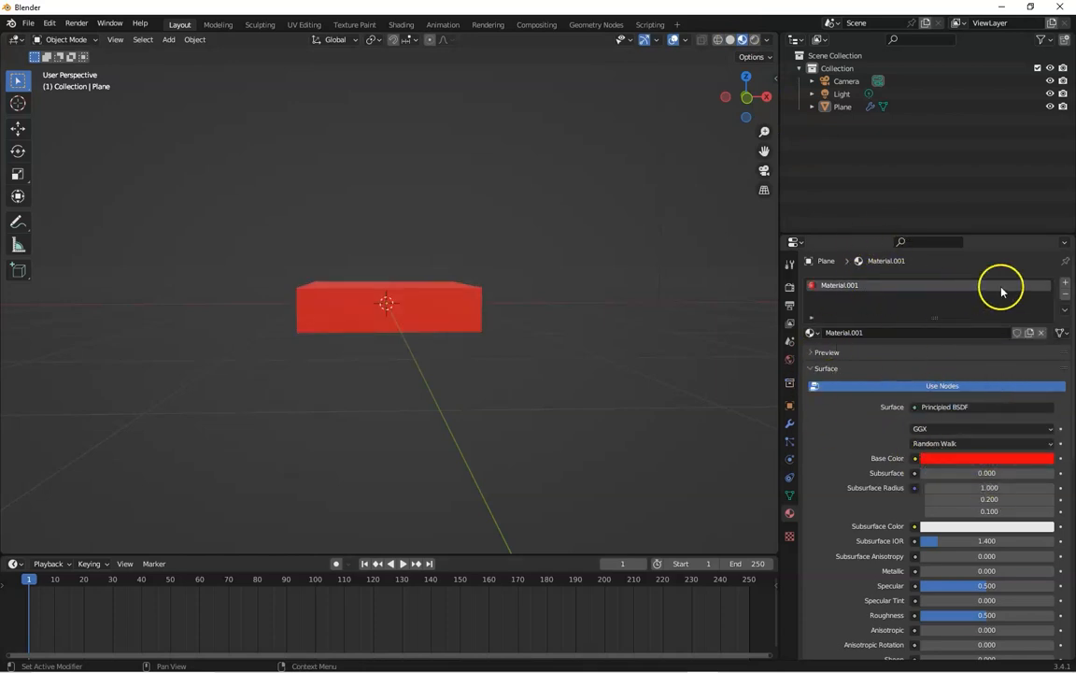
# - Add a second material slot to the plane with a new material and a green base color
pyautogui.click(1065, 282)
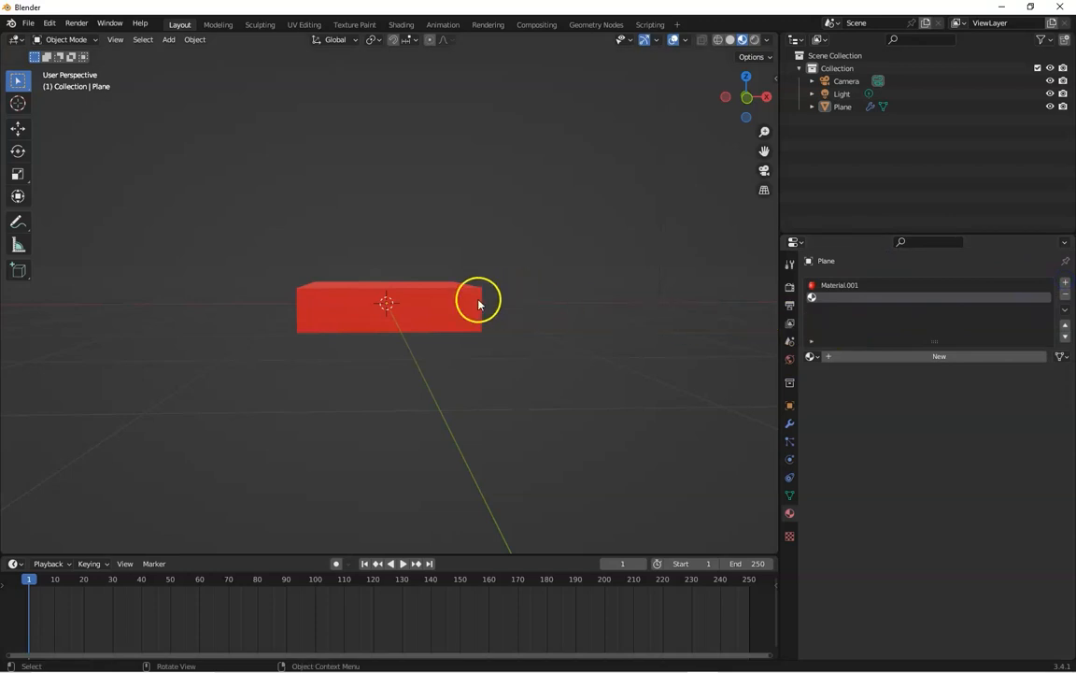
pyautogui.click(945, 360)
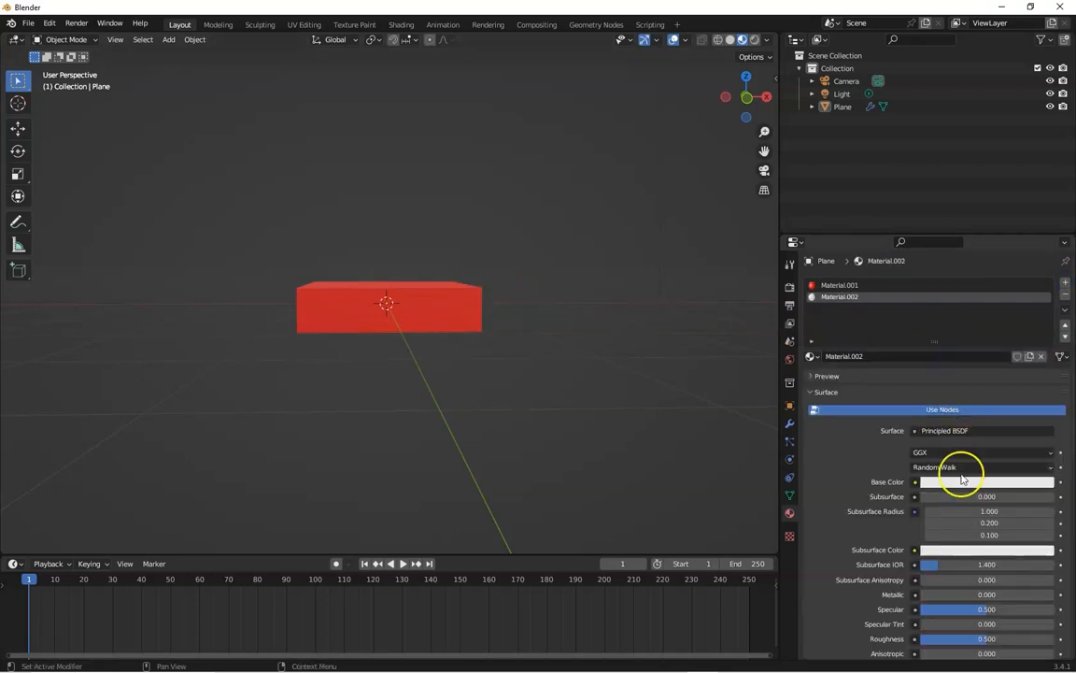
pyautogui.click(964, 481)
pyautogui.click(963, 346)
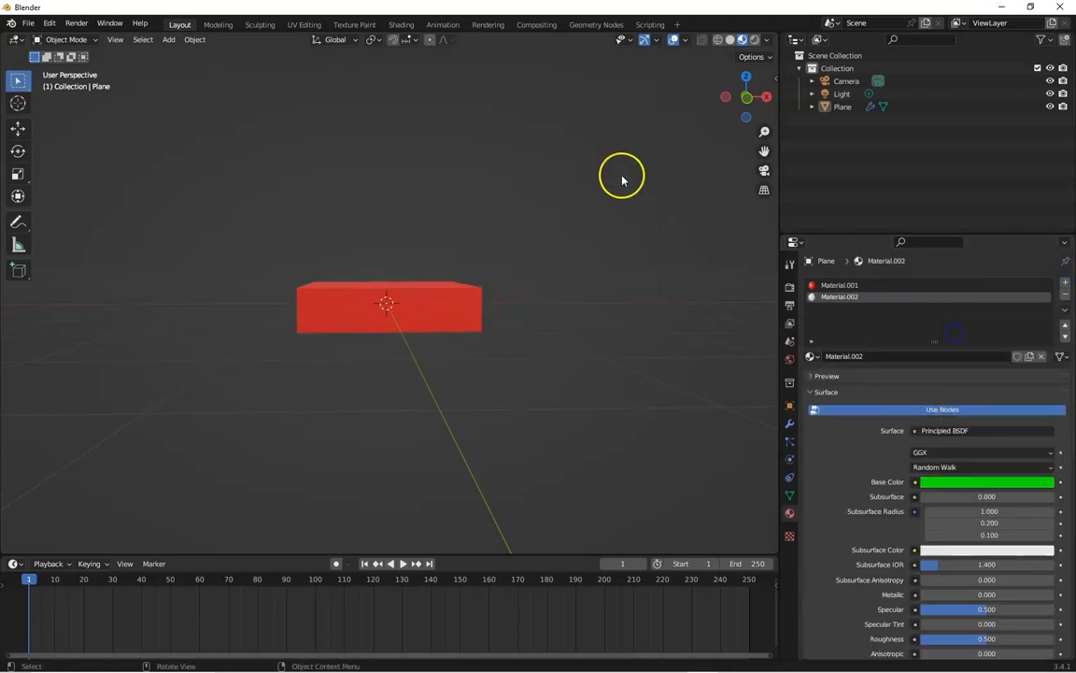
# - Set the Solidify modifier's material offset to 16 and inspect the material on the slab's underside
pyautogui.click(789, 424)
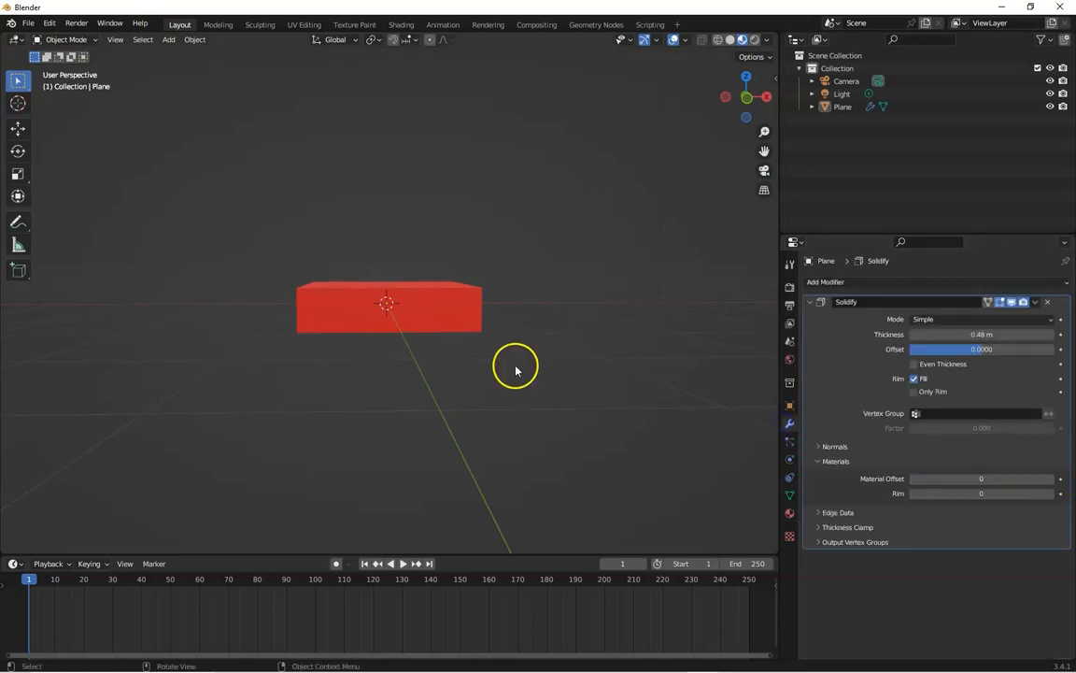
pyautogui.moveTo(763, 82); pyautogui.dragTo(758, 90)
pyautogui.moveTo(764, 130); pyautogui.dragTo(766, 131)
pyautogui.moveTo(748, 91); pyautogui.dragTo(824, 223)
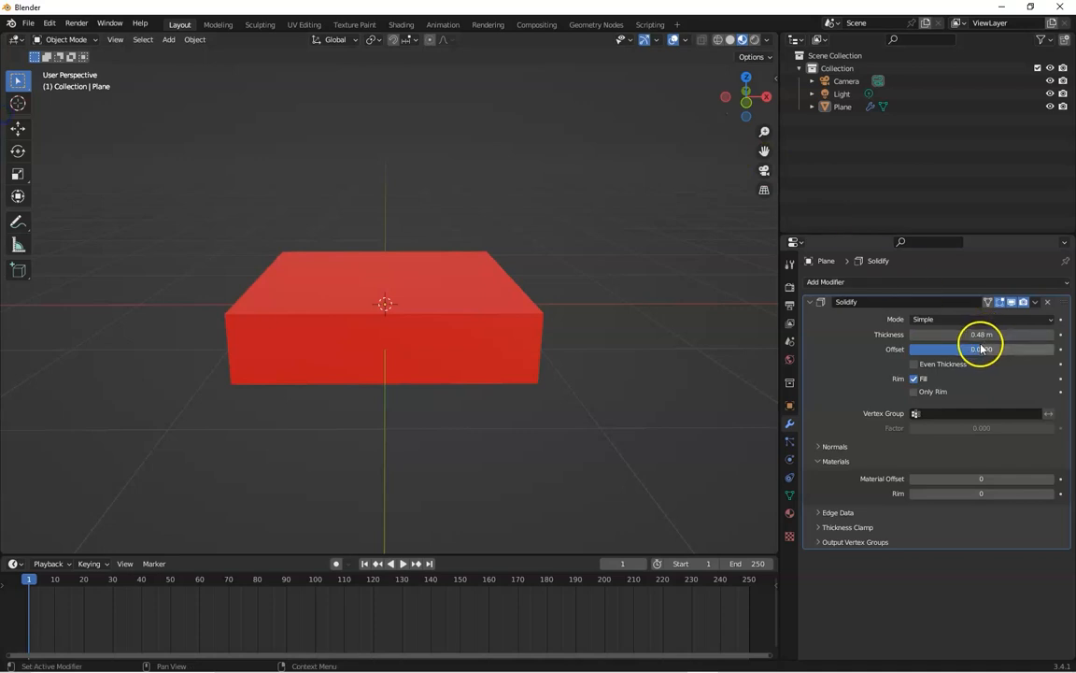
pyautogui.moveTo(757, 113); pyautogui.dragTo(501, 313)
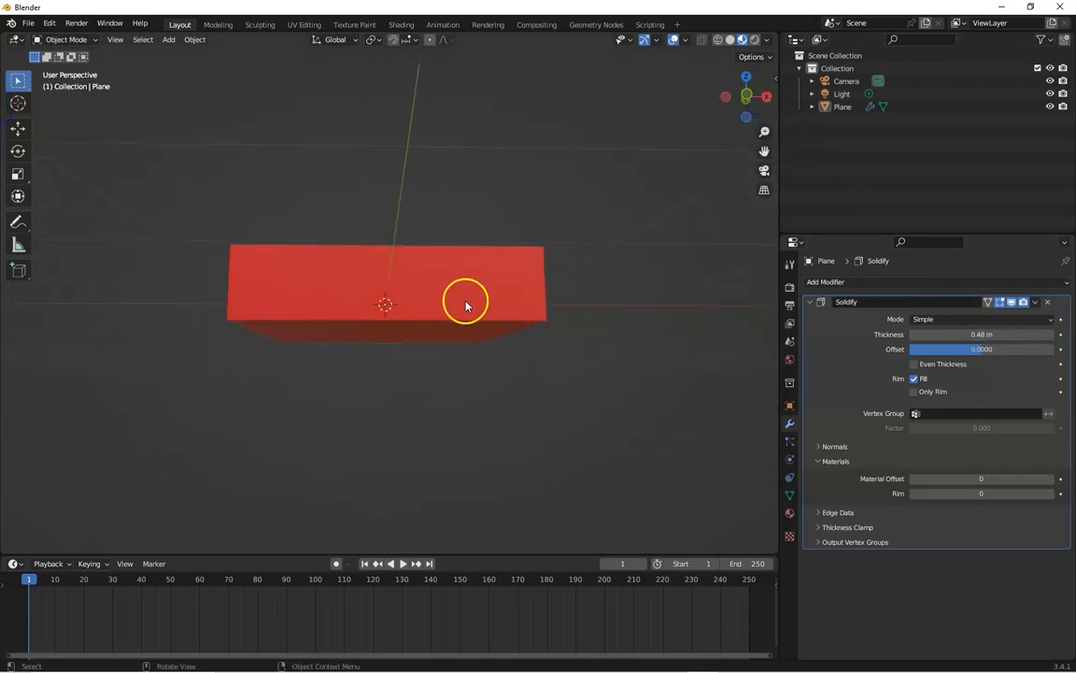
pyautogui.moveTo(954, 479)
pyautogui.mouseDown()
pyautogui.moveTo(977, 480)
pyautogui.moveTo(967, 479)
pyautogui.mouseUp()
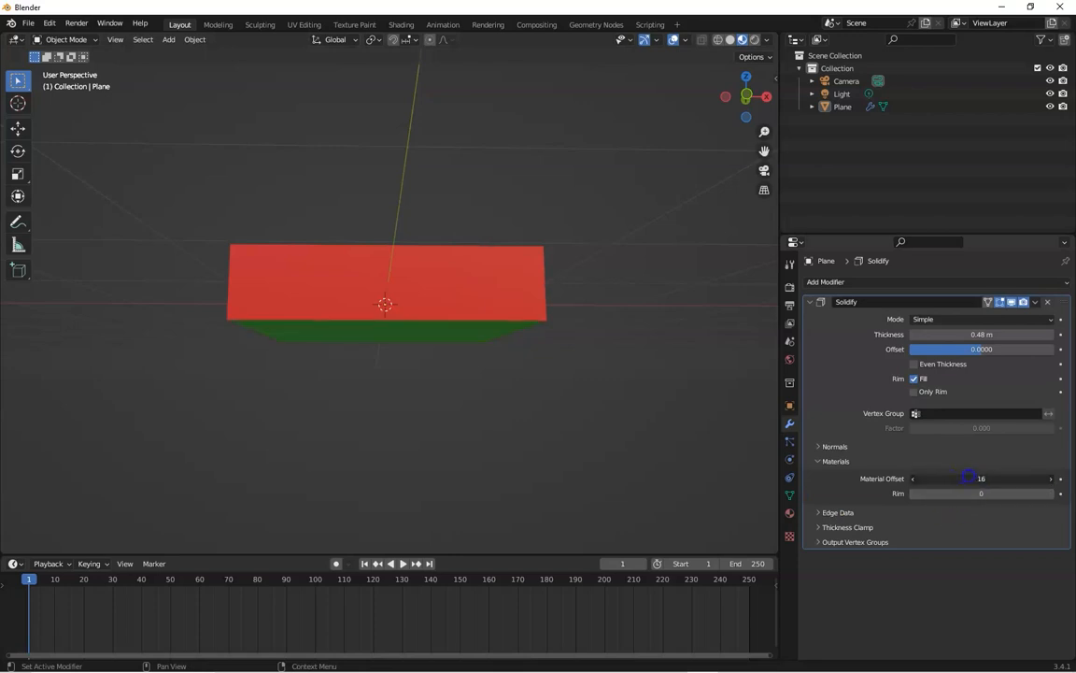
pyautogui.moveTo(748, 110); pyautogui.dragTo(581, 169)
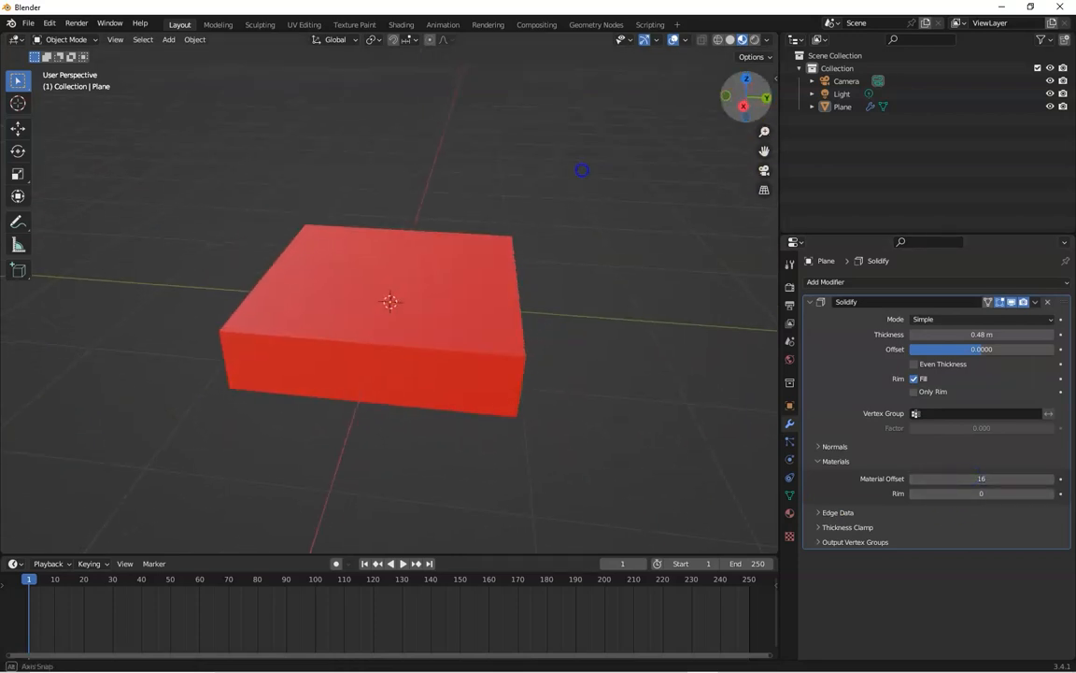
pyautogui.moveTo(790, 94); pyautogui.dragTo(671, 87)
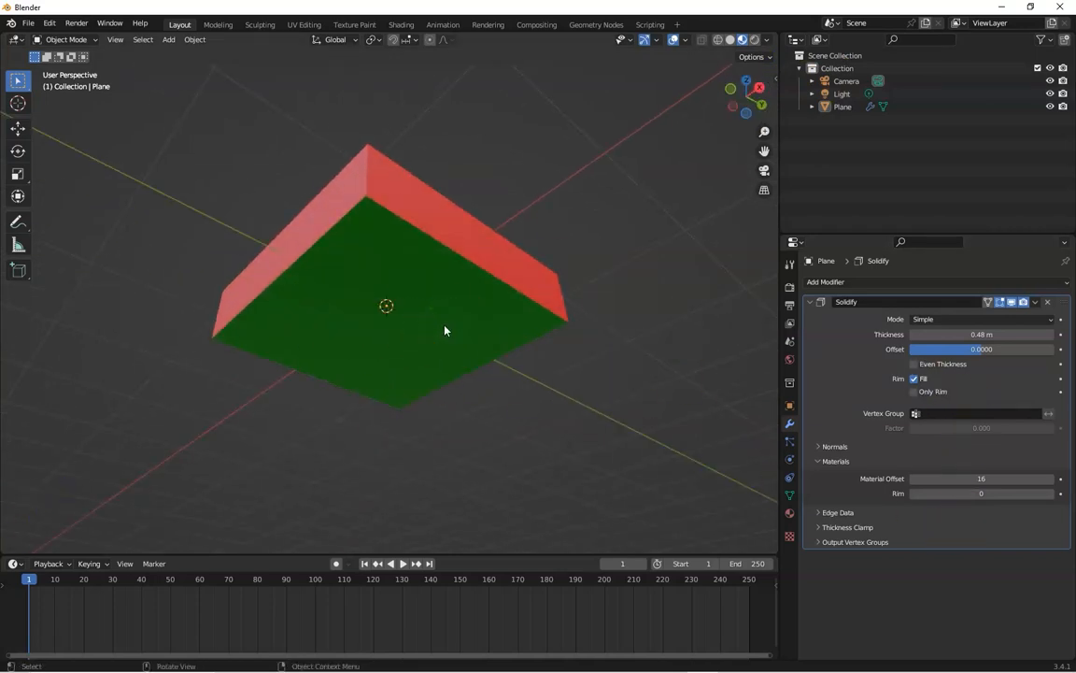
# - Flip the normals in the Solidify modifier and inspect how the red and green materials sit on the slab's faces
pyautogui.moveTo(444, 330); pyautogui.dragTo(479, 338, button='middle')
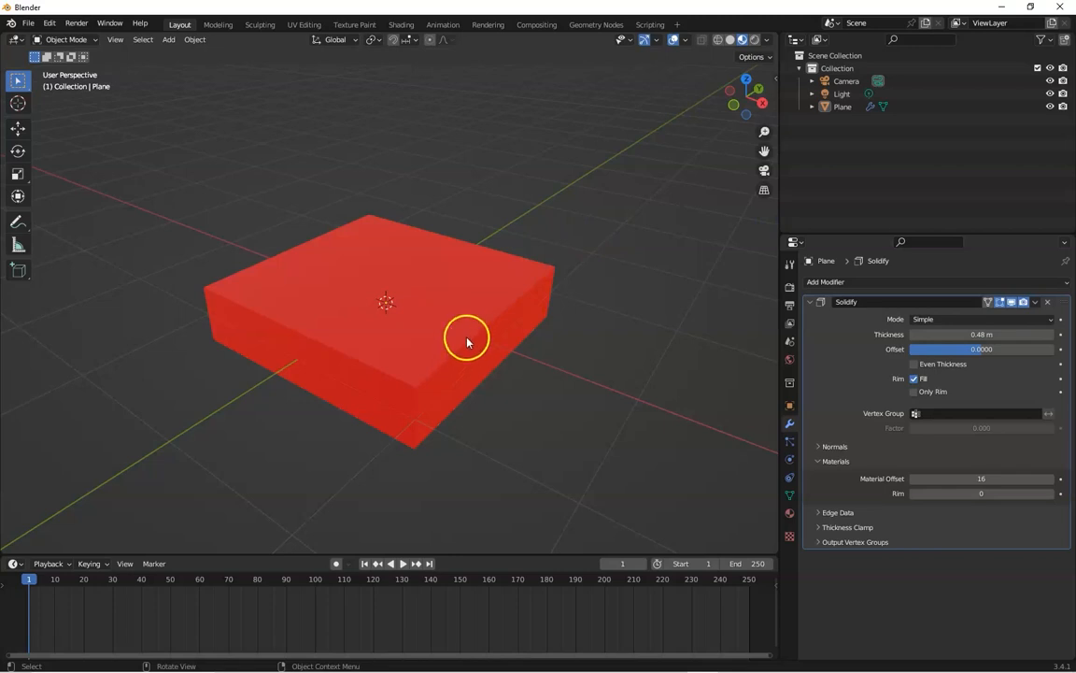
pyautogui.moveTo(735, 108); pyautogui.dragTo(745, 96)
pyautogui.moveTo(106, 71); pyautogui.dragTo(168, 75)
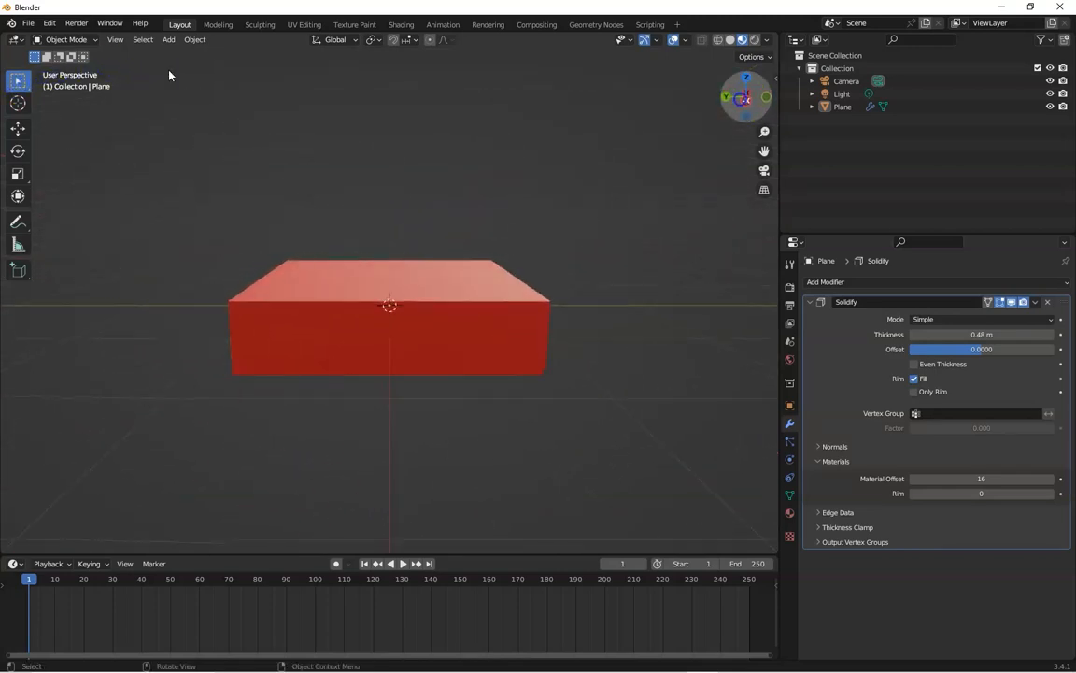
pyautogui.moveTo(744, 101); pyautogui.dragTo(635, 523)
pyautogui.click(829, 446)
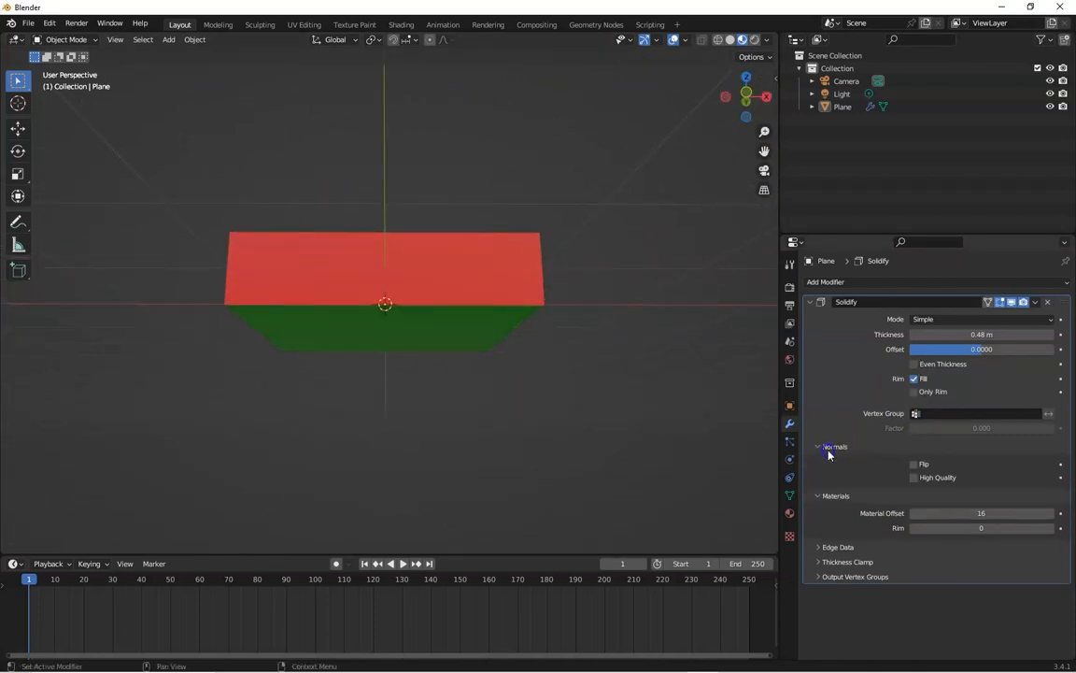
pyautogui.click(915, 464)
pyautogui.moveTo(760, 90); pyautogui.dragTo(719, 168)
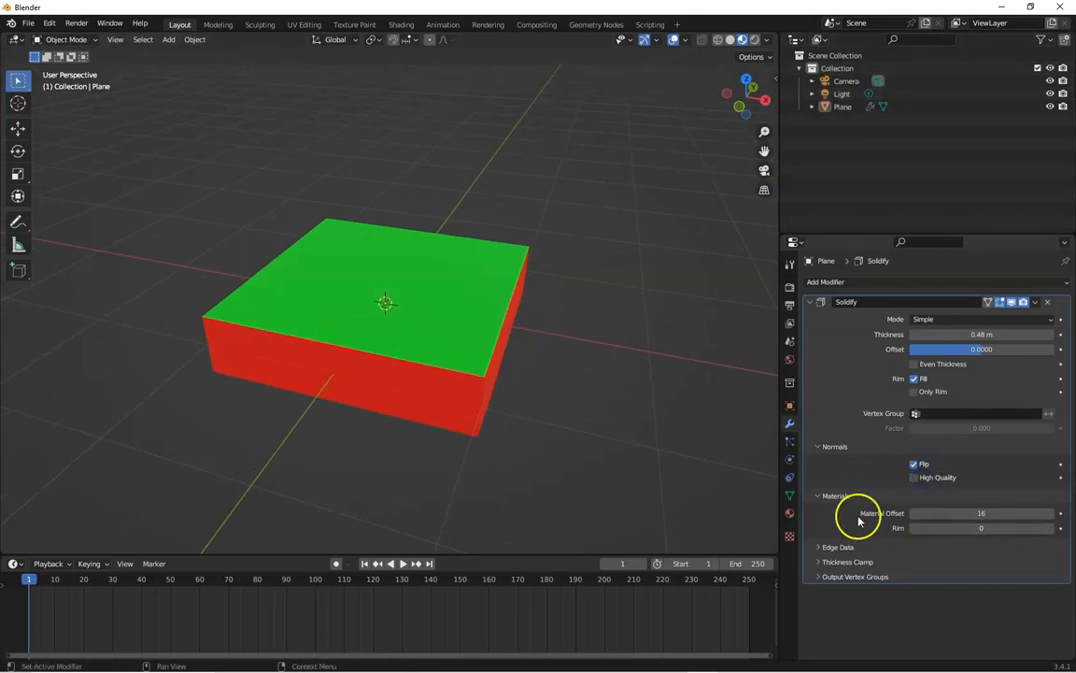
# - Set the Solidify modifier's rim material offset to 1, inspect the slab's sides, and collapse the material and normals settings
pyautogui.moveTo(930, 529); pyautogui.dragTo(920, 532)
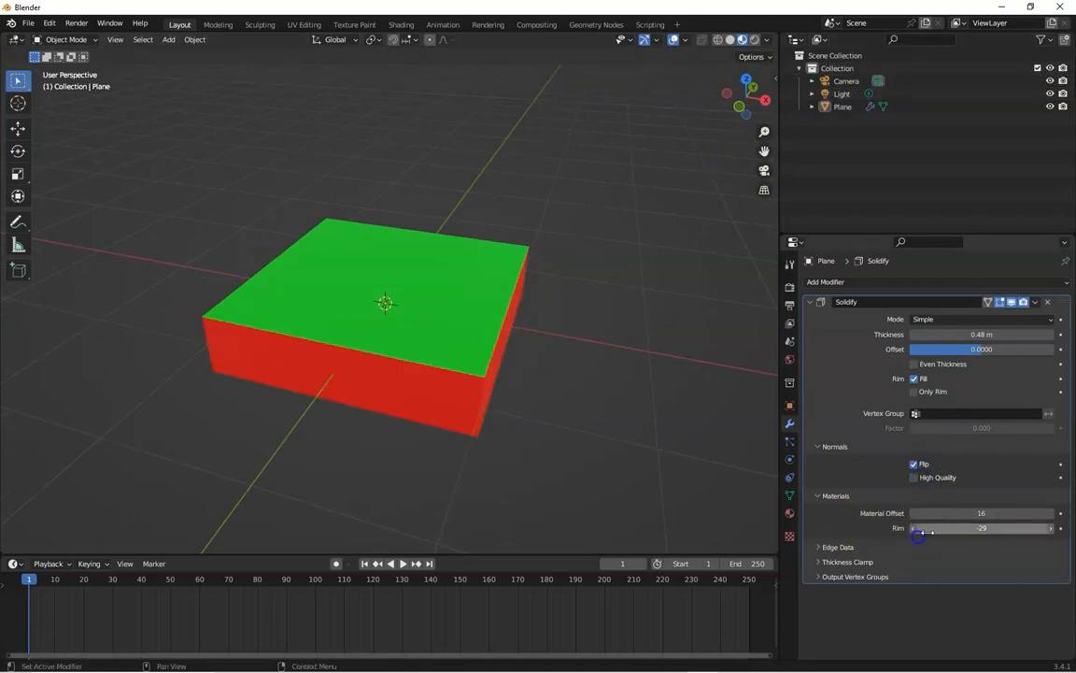
pyautogui.moveTo(771, 109); pyautogui.dragTo(762, 89)
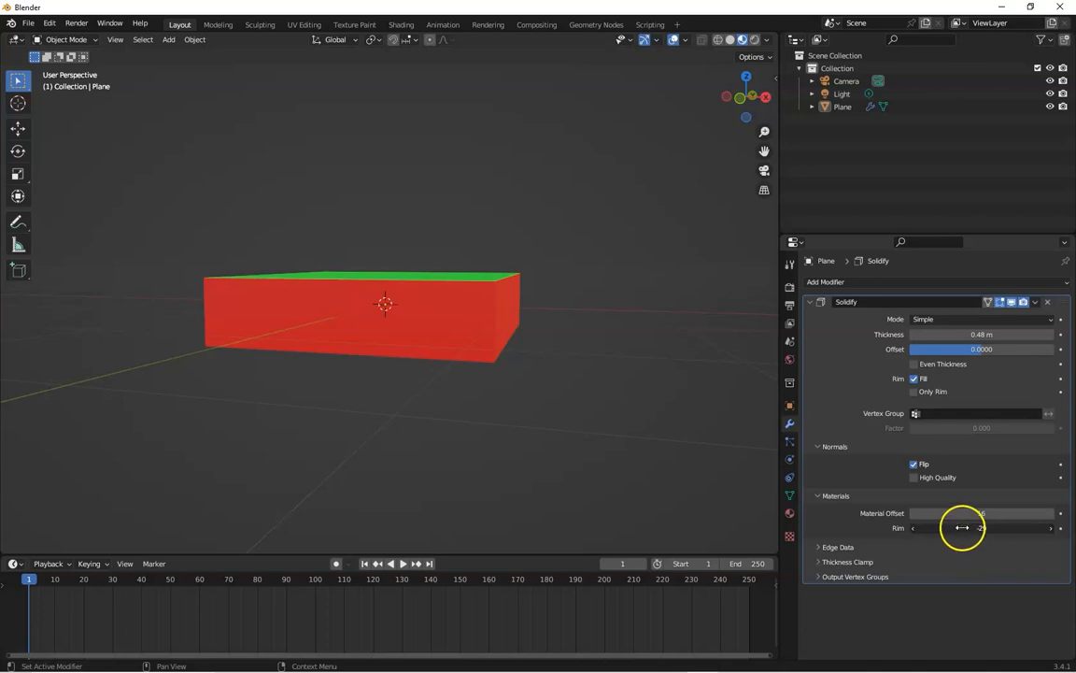
pyautogui.moveTo(962, 528); pyautogui.dragTo(989, 527)
pyautogui.moveTo(754, 98); pyautogui.dragTo(680, 16)
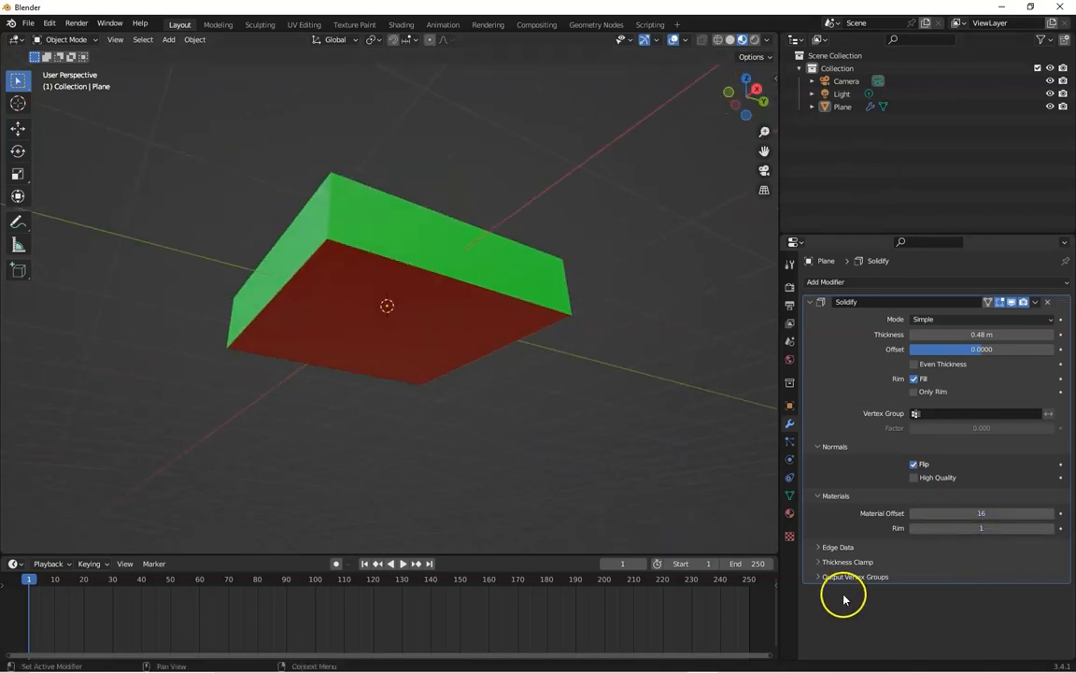
pyautogui.click(819, 496)
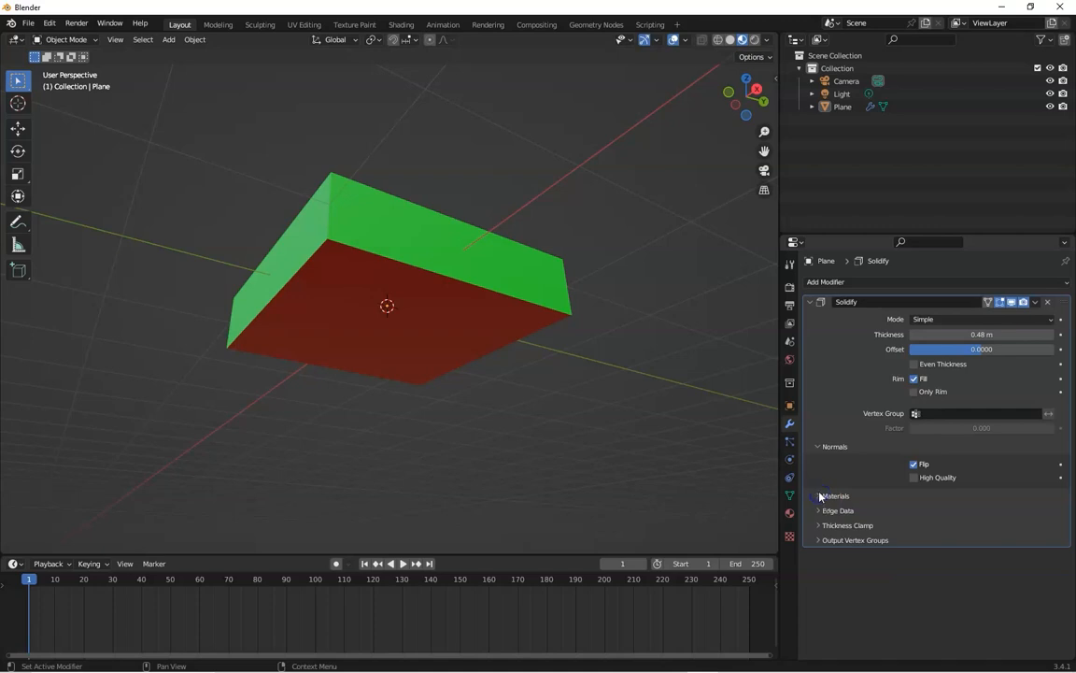
pyautogui.click(819, 448)
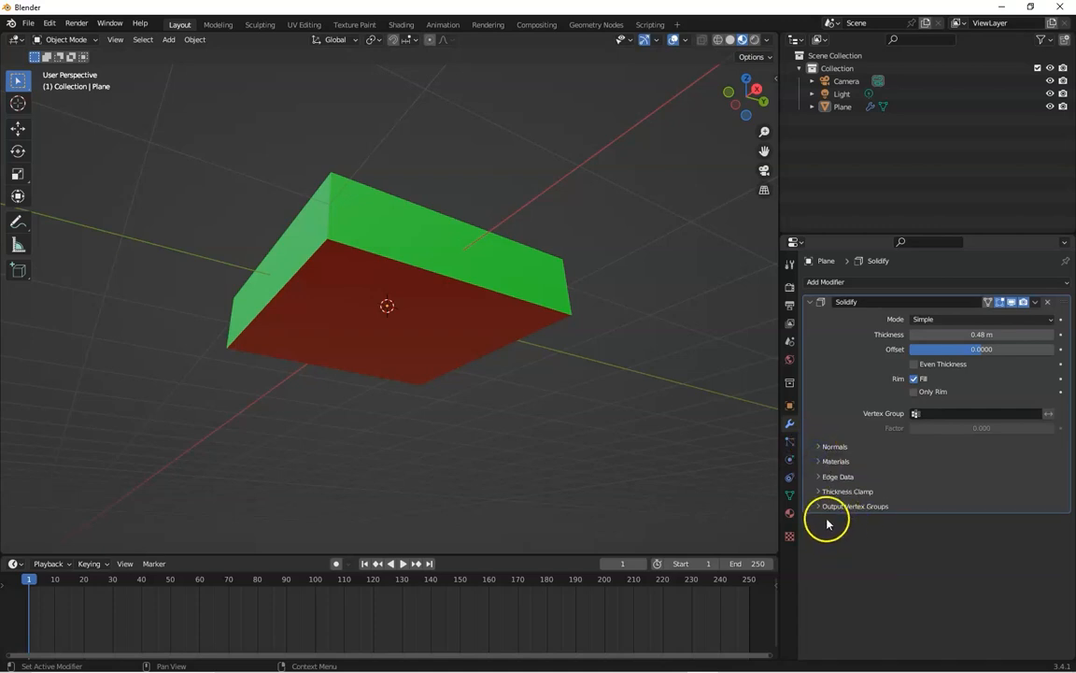